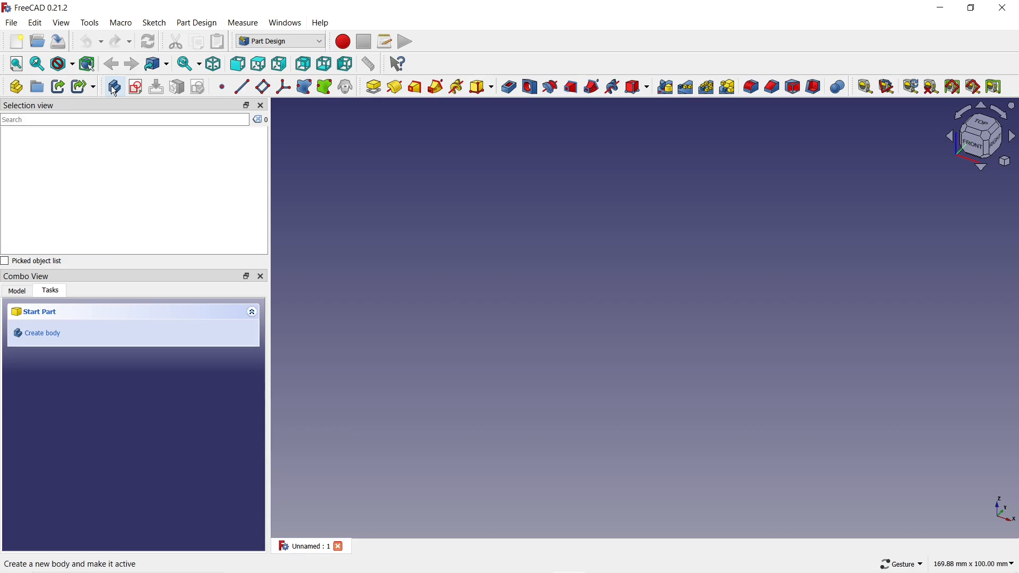
Create a body with a sketch on the XY plane and draw a rectangle about 48.5 by 40 mm starting at the origin
{"action": "left_click", "coordinate": [114, 87]}
{"action": "left_click", "coordinate": [136, 89]}
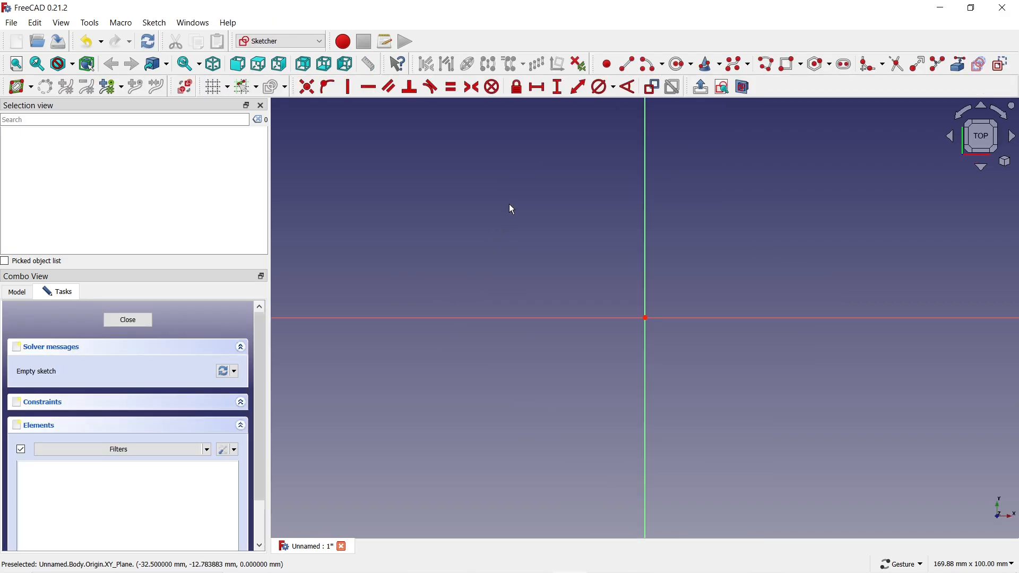
{"action": "left_click", "coordinate": [791, 65]}
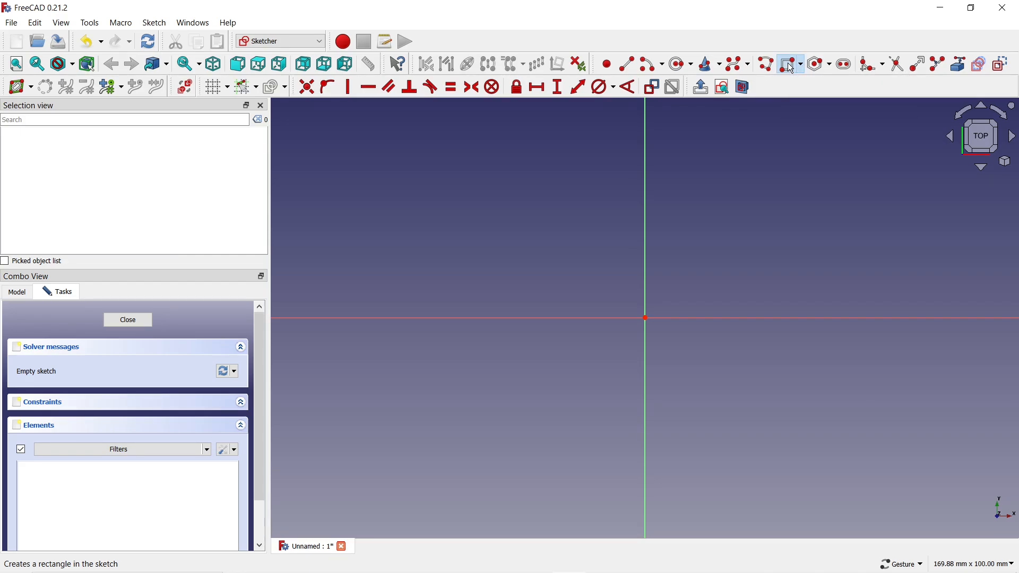
{"action": "left_click", "coordinate": [645, 318]}
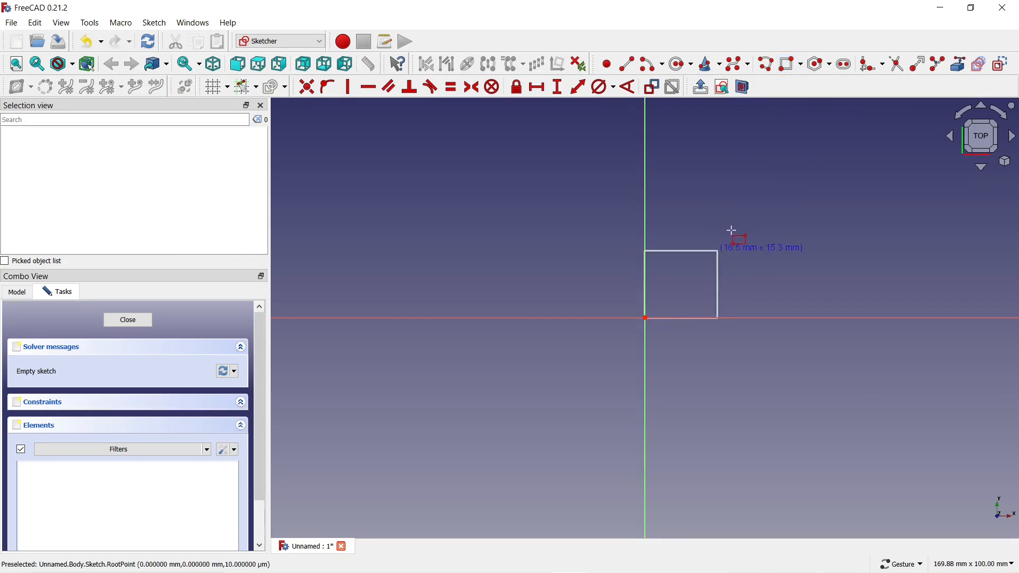
{"action": "left_click", "coordinate": [860, 142]}
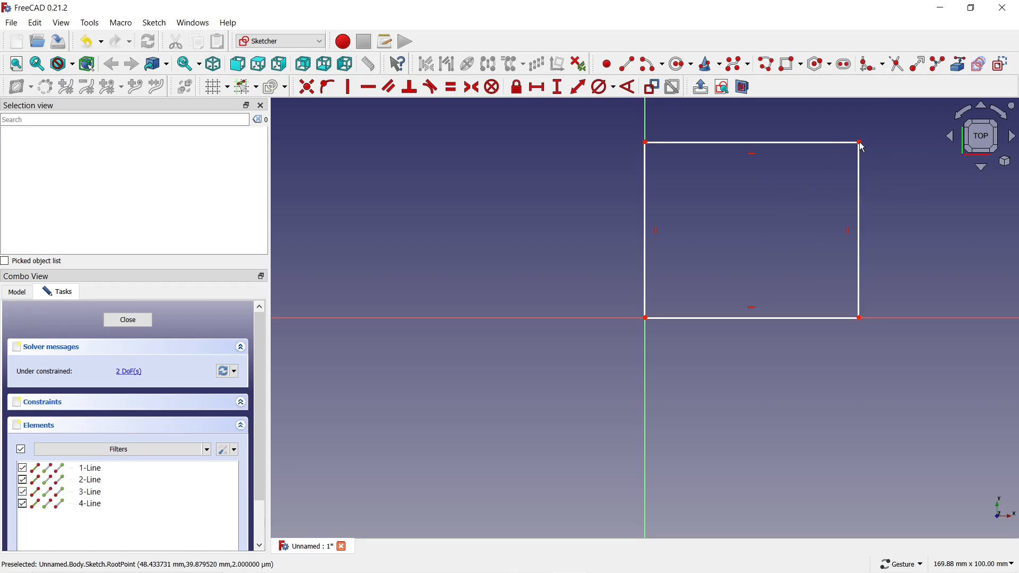
Constrain the horizontal length of the rectangle's upper edge to 50 mm
{"action": "left_click", "coordinate": [538, 88]}
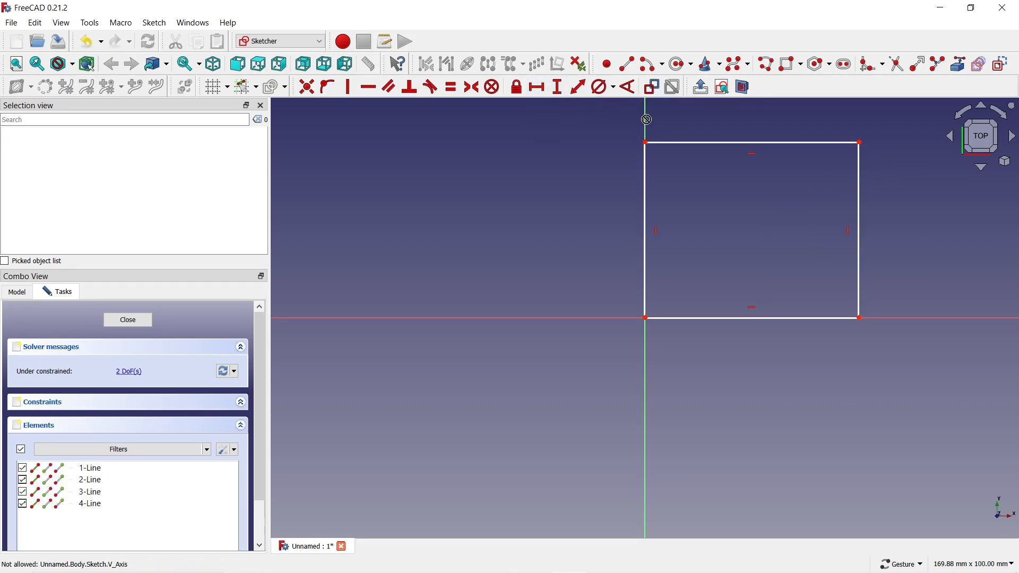
{"action": "key", "text": "Escape"}
{"action": "left_click", "coordinate": [671, 143]}
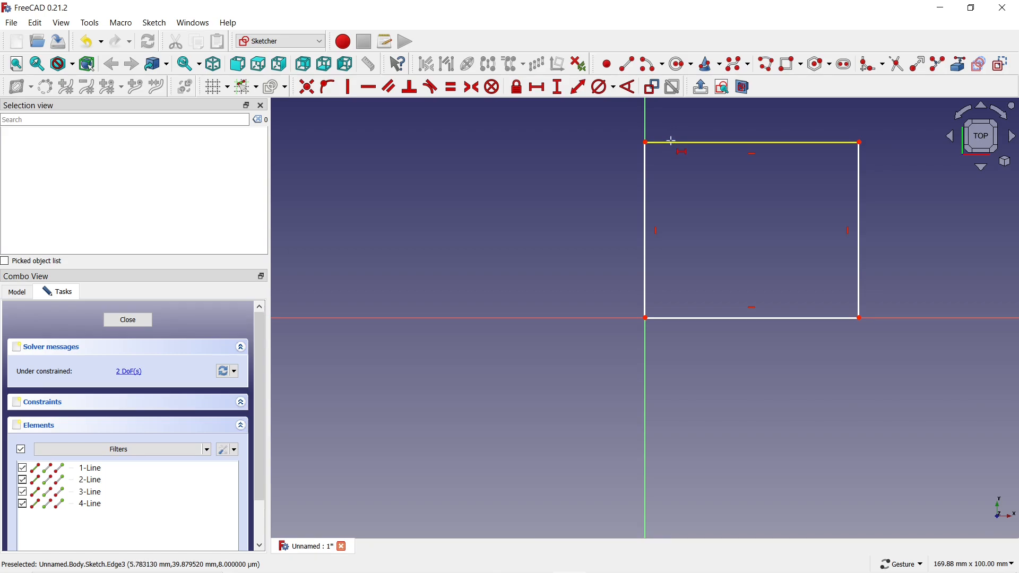
{"action": "type", "text": "l50"}
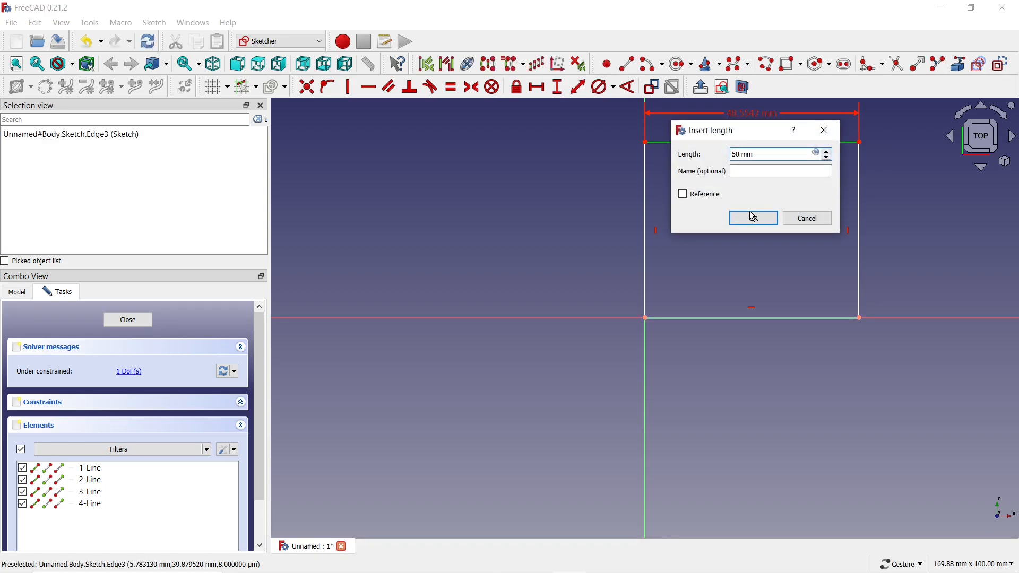
{"action": "left_click", "coordinate": [754, 218]}
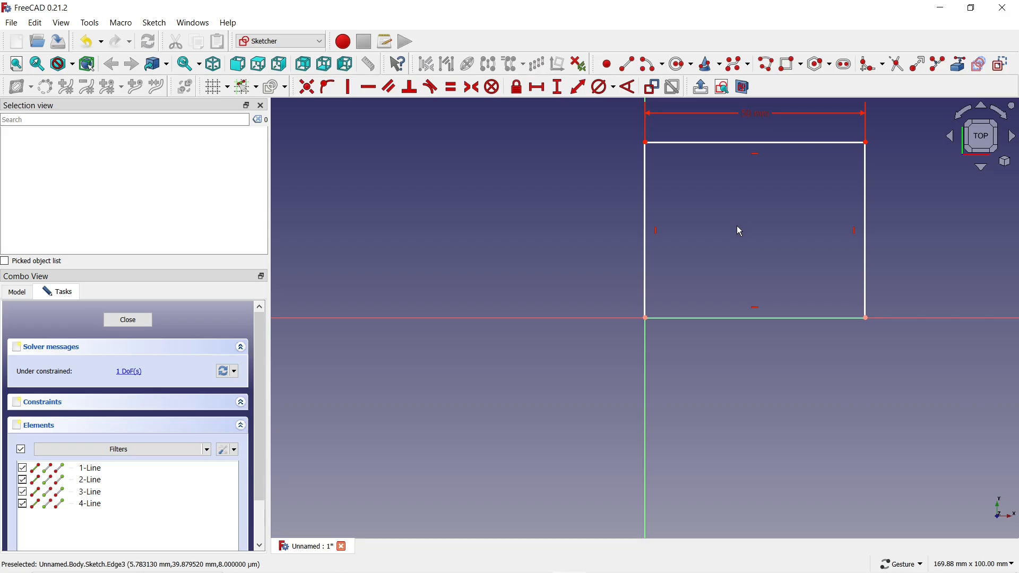
Make the rectangle's upper and left edges equal in length and finish the sketch
{"action": "left_click", "coordinate": [452, 89]}
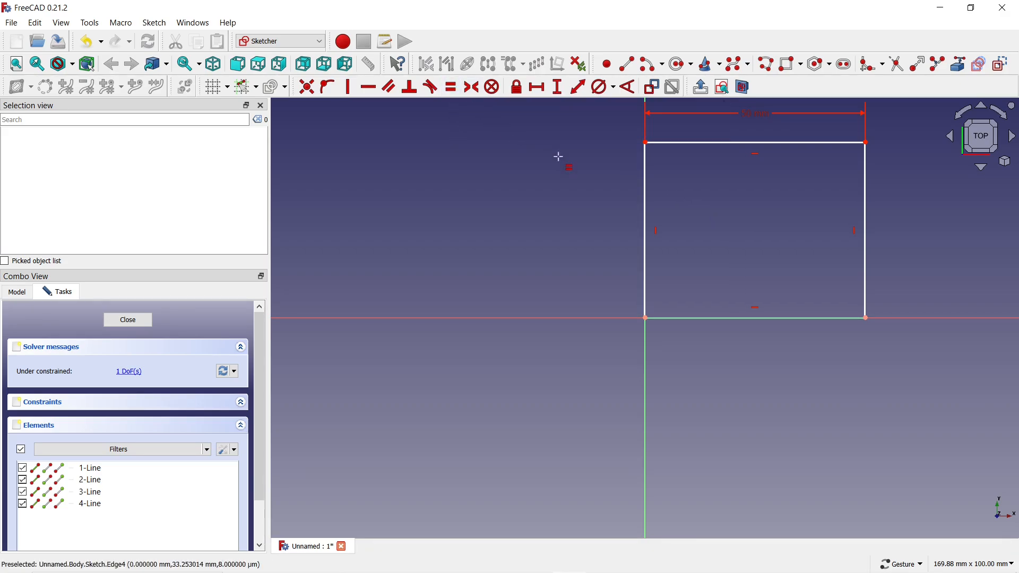
{"action": "left_click", "coordinate": [690, 142]}
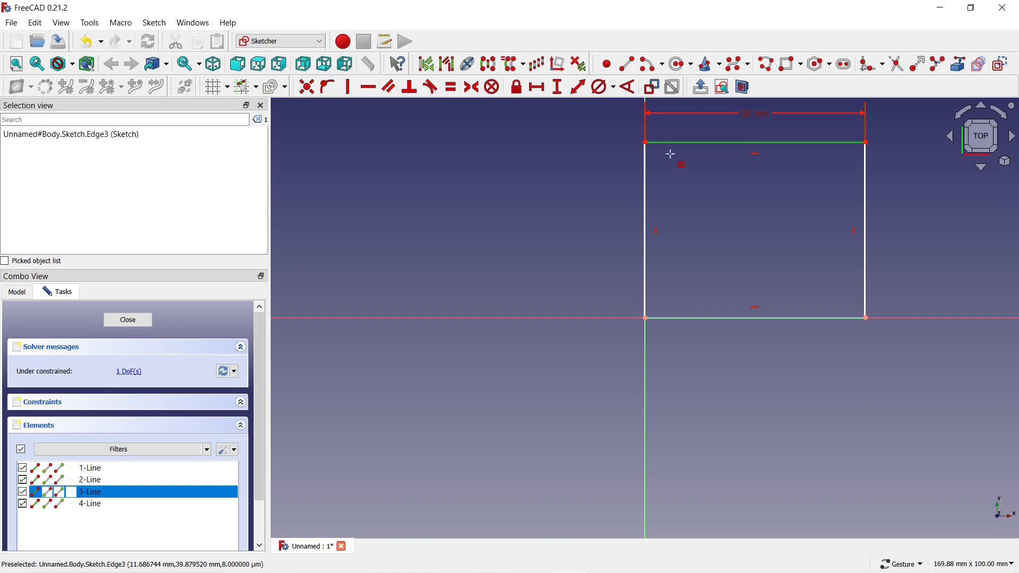
{"action": "left_click", "coordinate": [645, 167]}
{"action": "scroll", "coordinate": [525, 305], "scroll_direction": "down", "scroll_amount": 3}
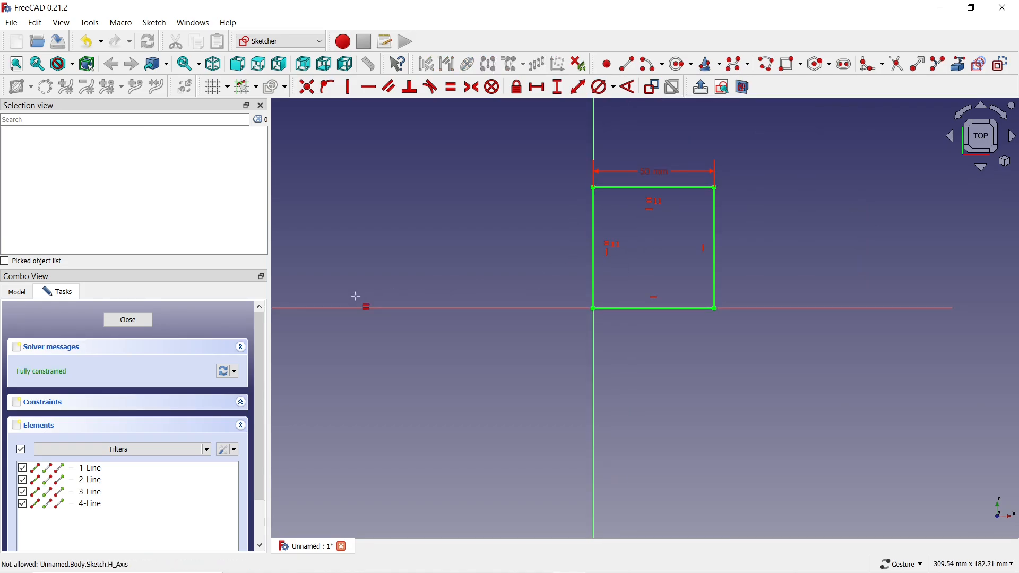
{"action": "left_click", "coordinate": [131, 321]}
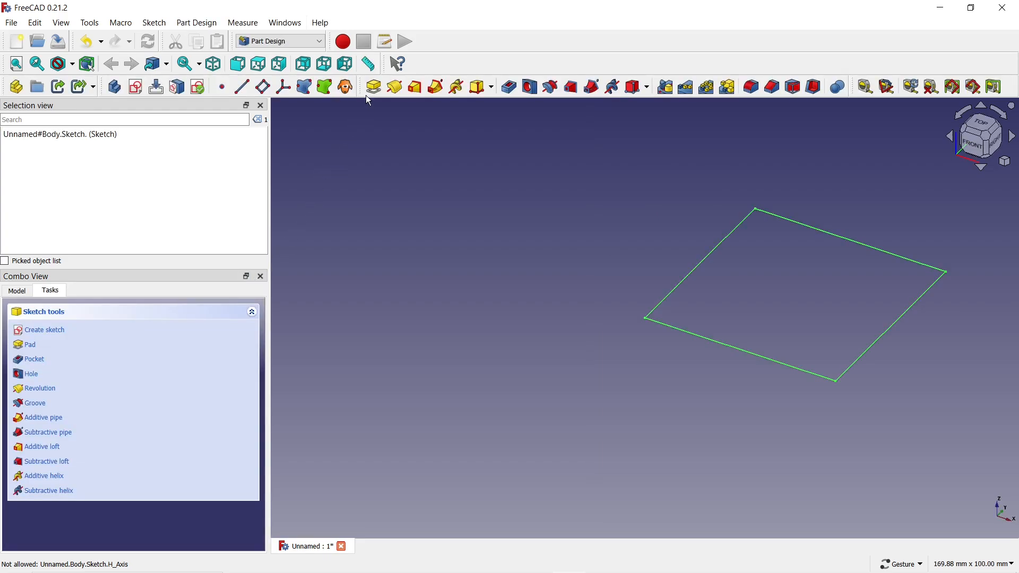
Pad the square sketch to a length of 1 mm
{"action": "left_click", "coordinate": [367, 94]}
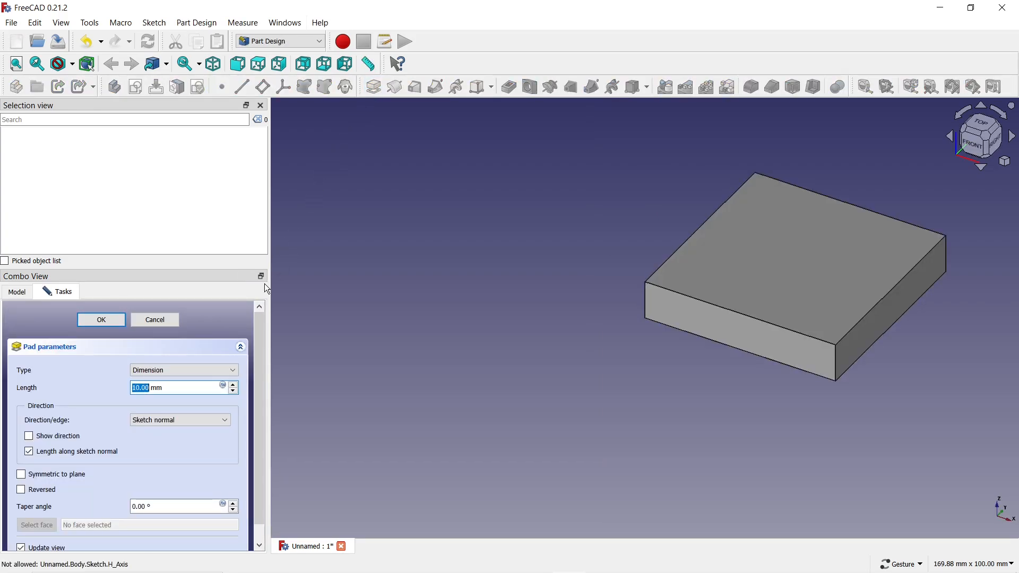
{"action": "type", "text": "1"}
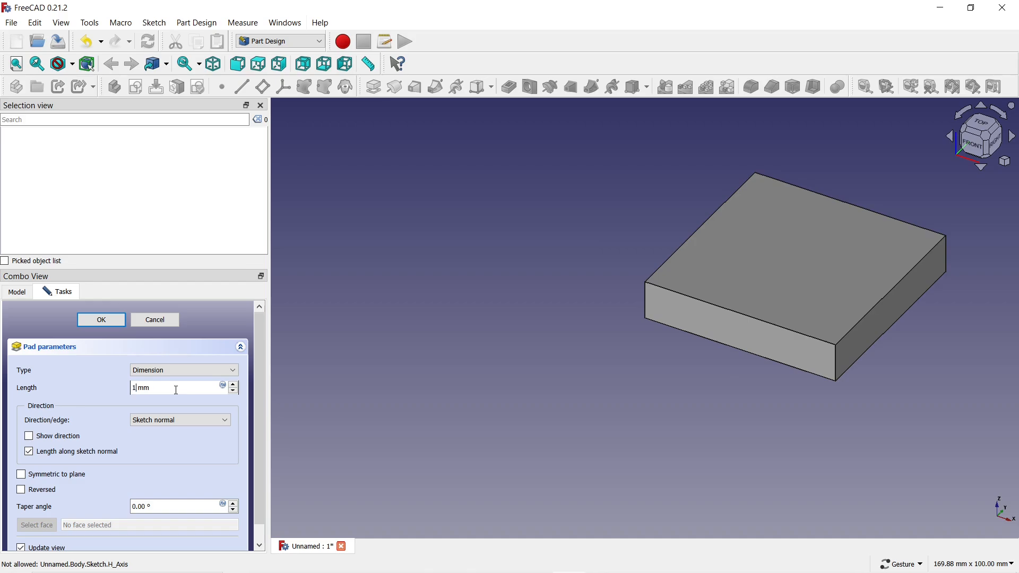
{"action": "left_click", "coordinate": [107, 320]}
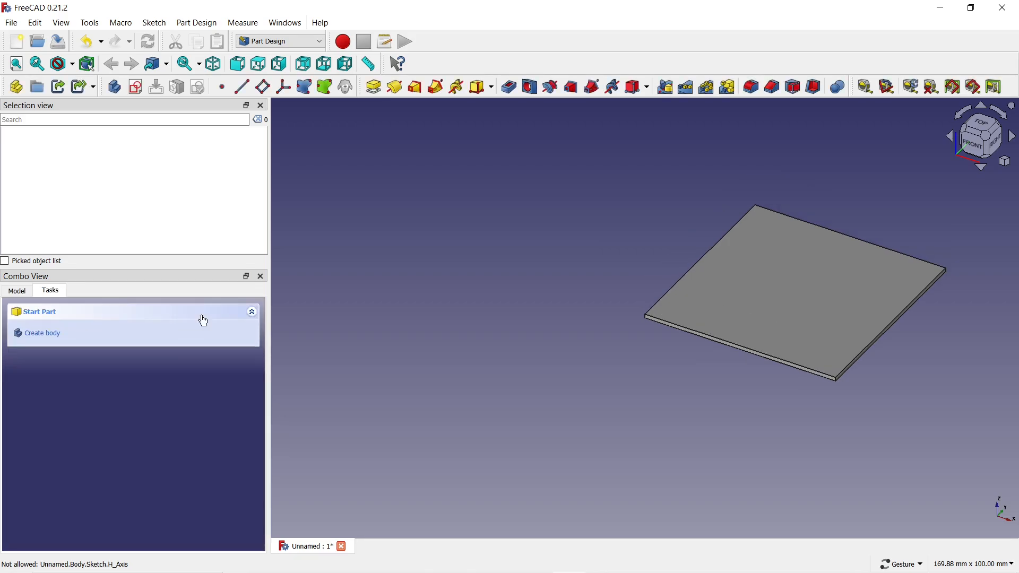
Start a sketch on the plate's top face and draw a circle about 8 mm in diameter near the origin corner
{"action": "left_click", "coordinate": [706, 293]}
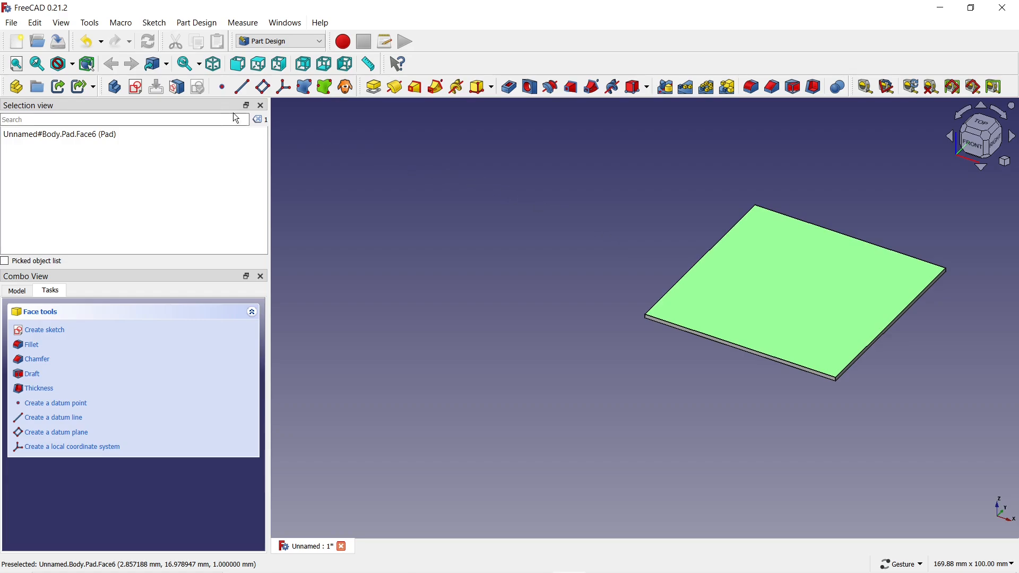
{"action": "left_click", "coordinate": [135, 87]}
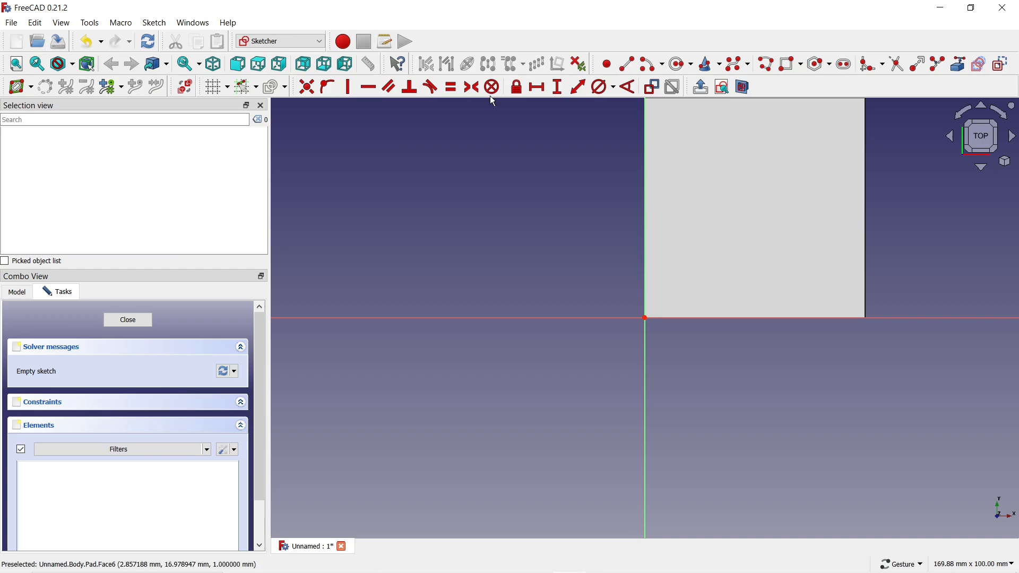
{"action": "left_click", "coordinate": [682, 65]}
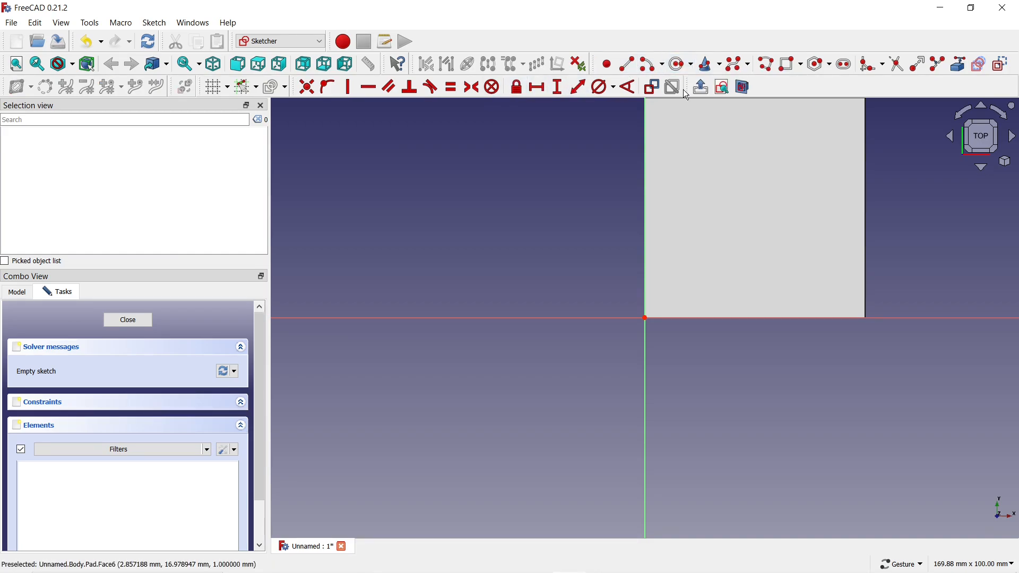
{"action": "left_click", "coordinate": [668, 297]}
{"action": "left_click", "coordinate": [674, 279]}
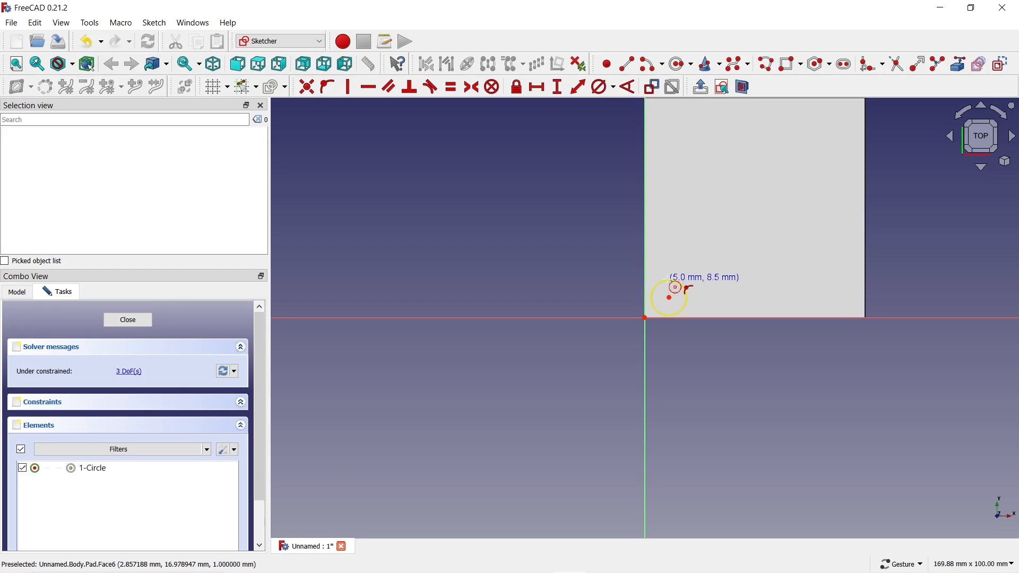
{"action": "scroll", "coordinate": [668, 277], "scroll_direction": "up", "scroll_amount": 5}
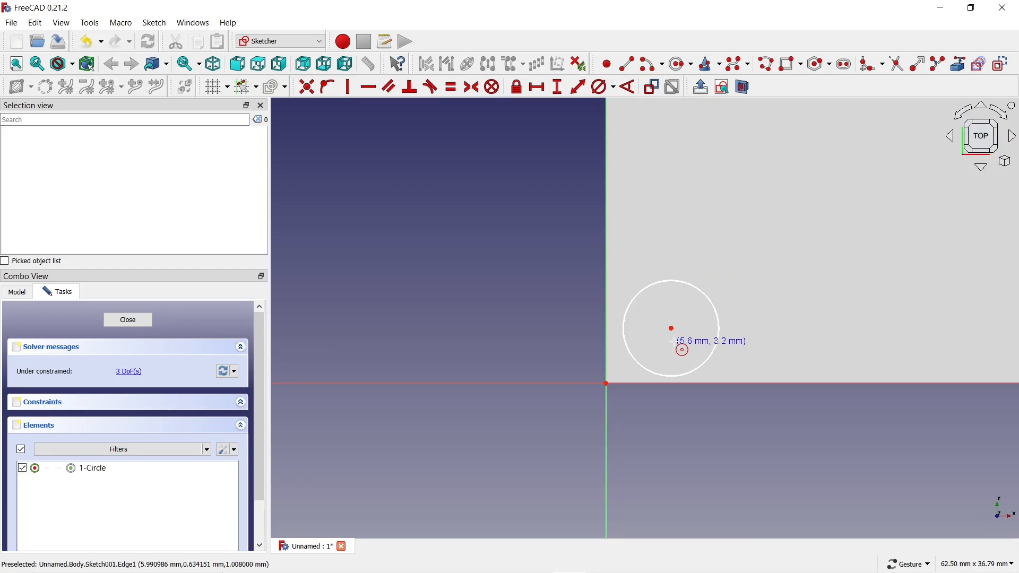
Lock the circle's centre at 5 mm horizontally and 5 mm vertically from the origin
{"action": "left_click", "coordinate": [518, 88]}
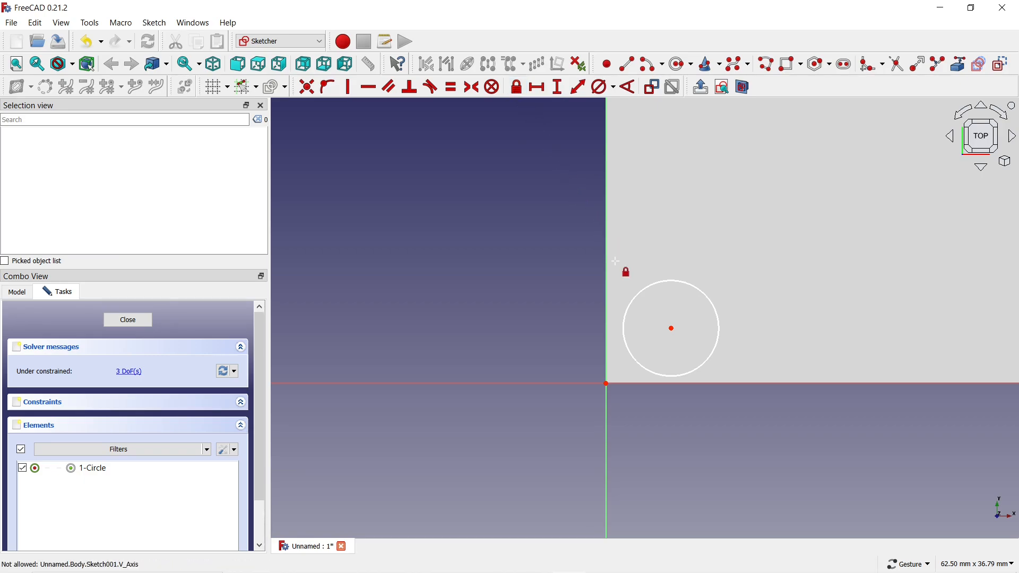
{"action": "left_click", "coordinate": [672, 330]}
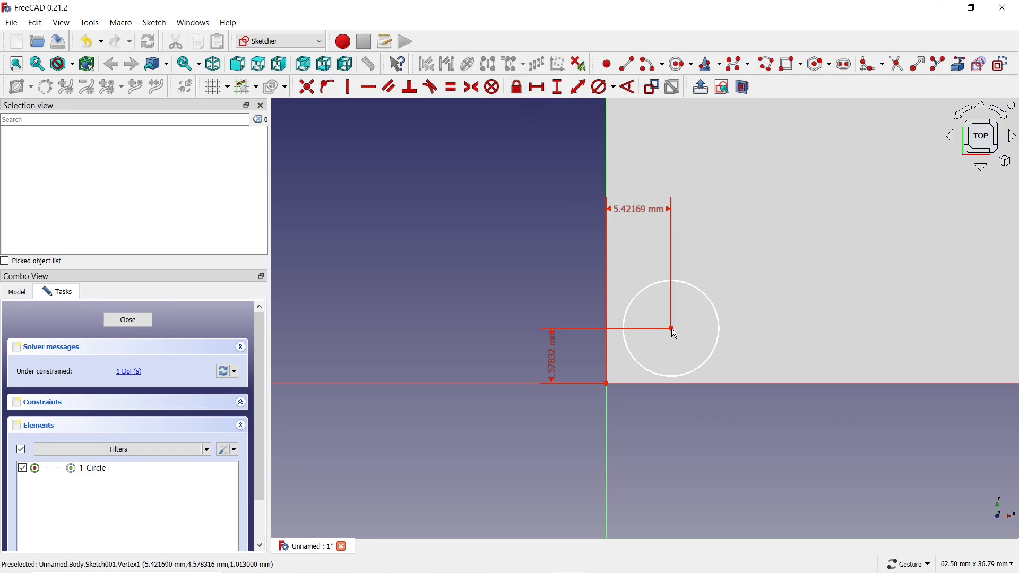
{"action": "double_click", "coordinate": [633, 207]}
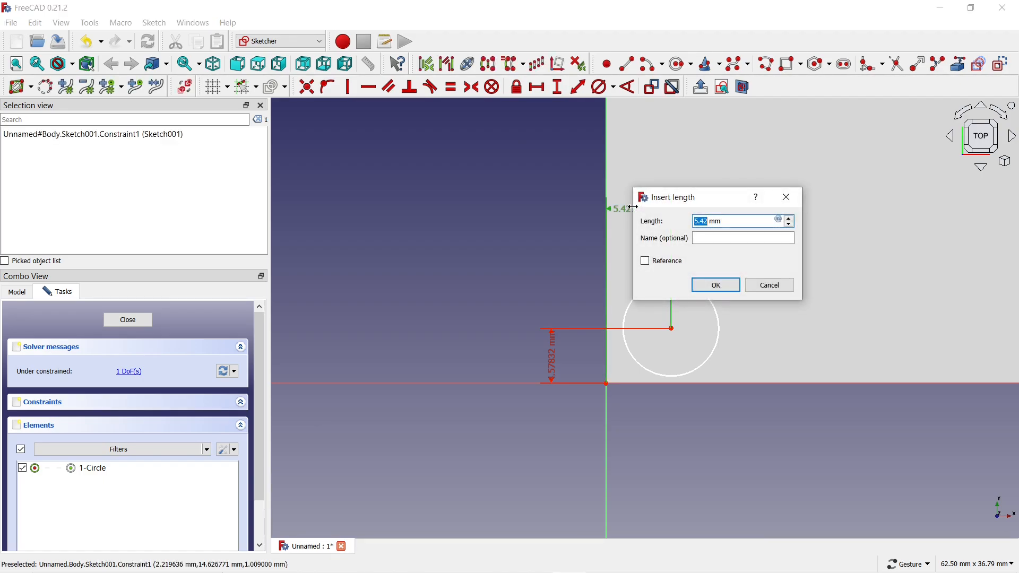
{"action": "type", "text": "5"}
{"action": "left_click", "coordinate": [715, 285]}
{"action": "double_click", "coordinate": [547, 358]}
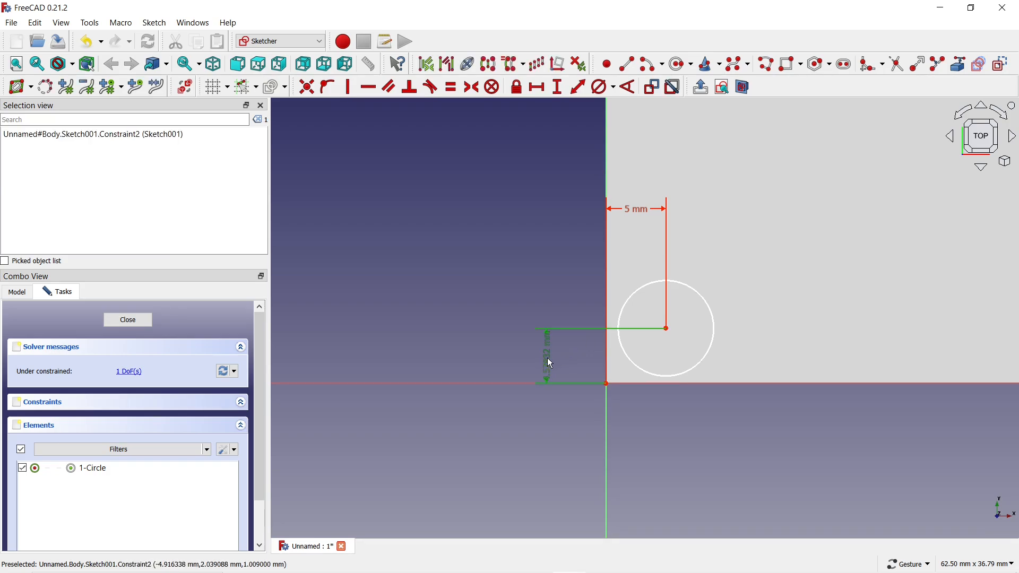
{"action": "type", "text": "5"}
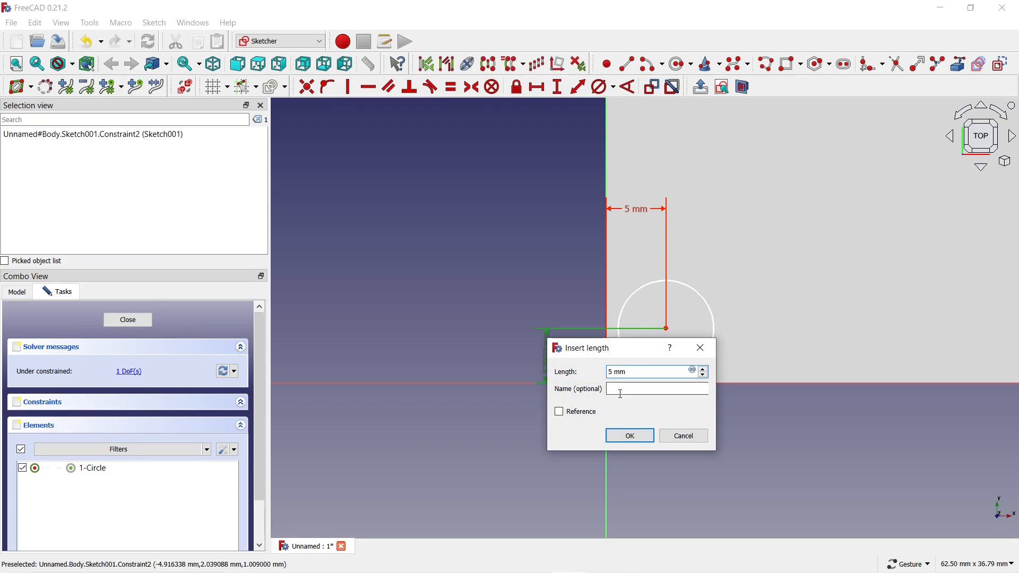
{"action": "left_click", "coordinate": [630, 437]}
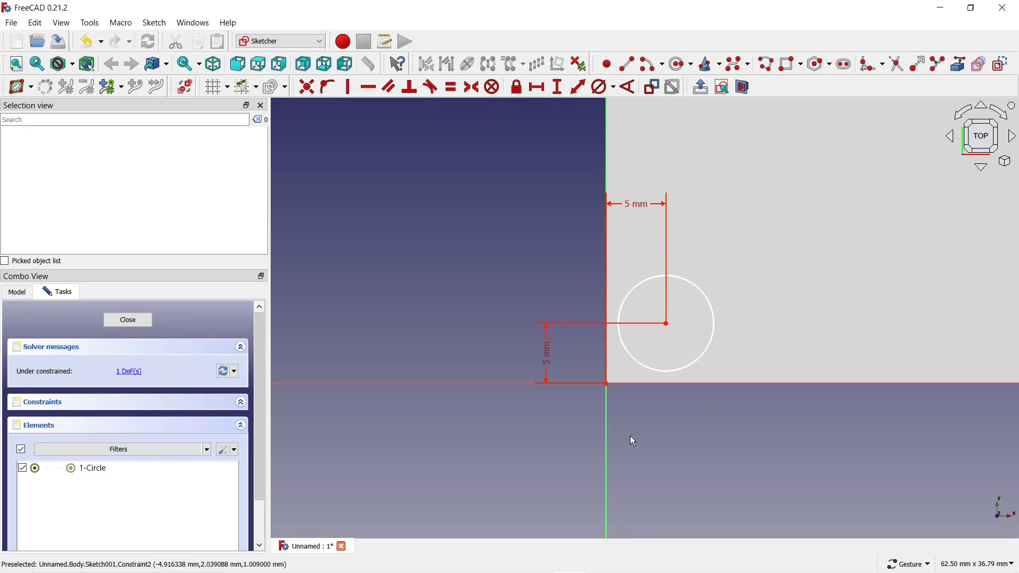
Constrain the circle's diameter to 5 mm and finish the sketch
{"action": "left_click", "coordinate": [599, 87]}
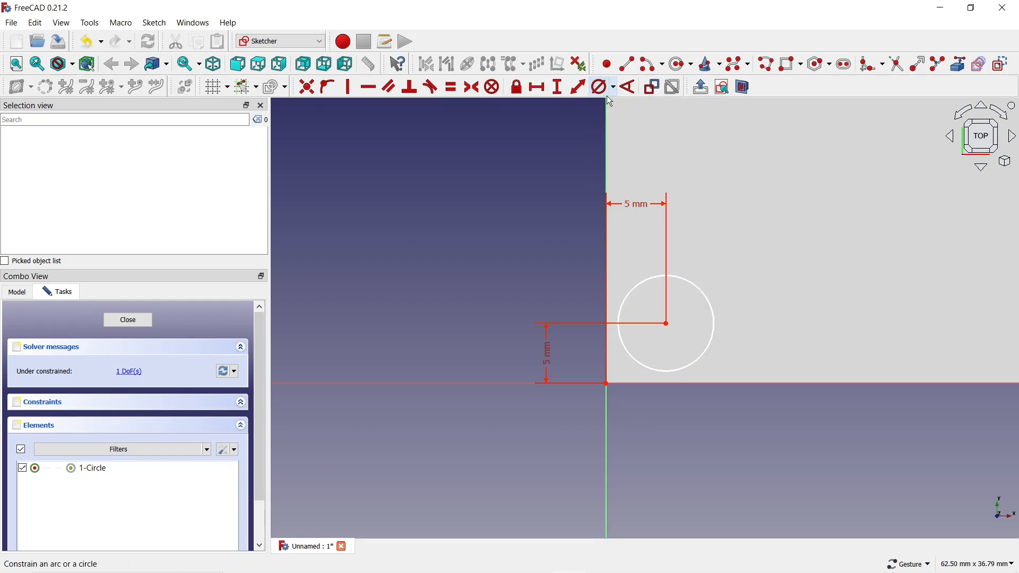
{"action": "left_click", "coordinate": [677, 276]}
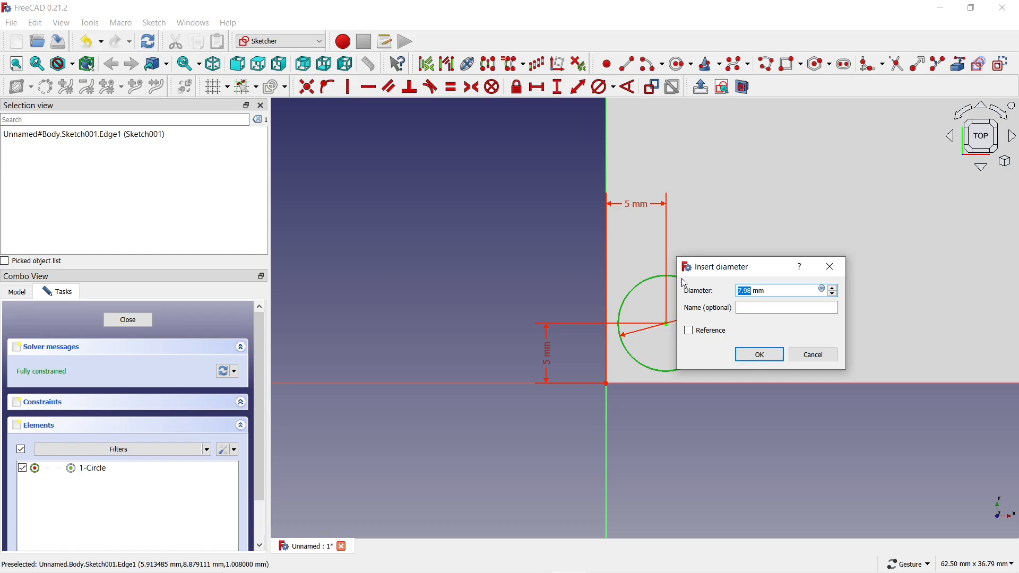
{"action": "type", "text": "5"}
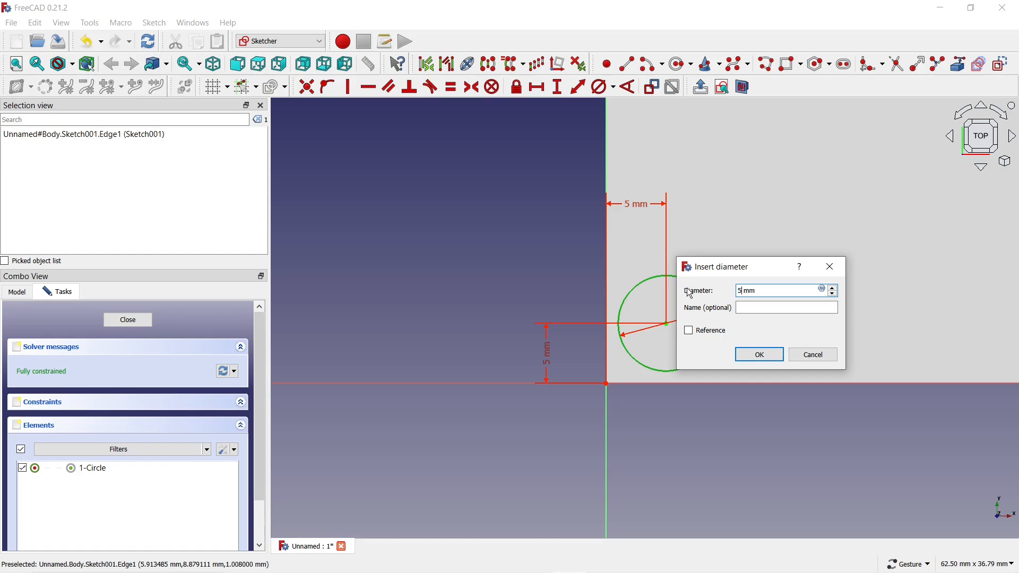
{"action": "left_click", "coordinate": [743, 353]}
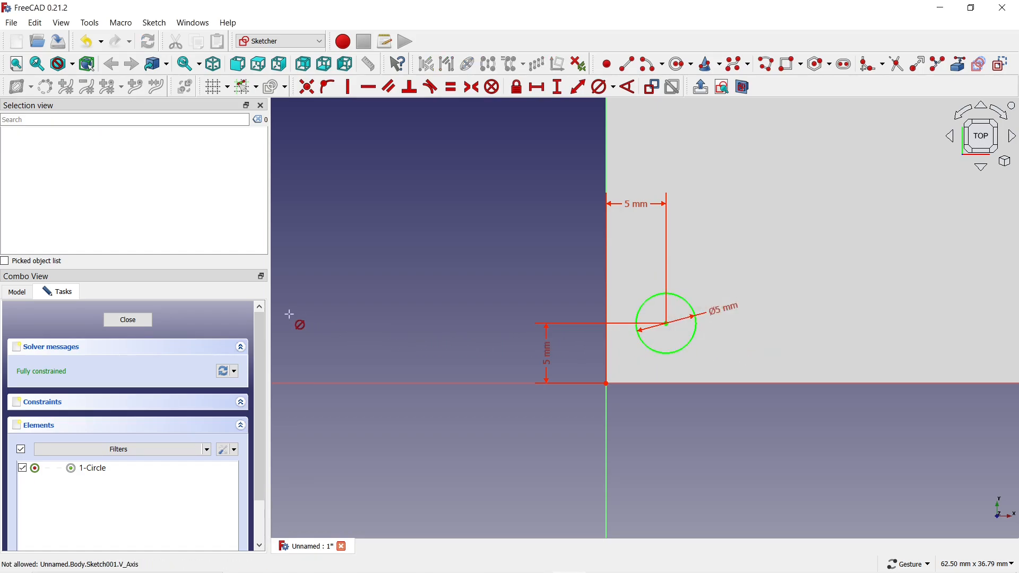
{"action": "left_click", "coordinate": [139, 320]}
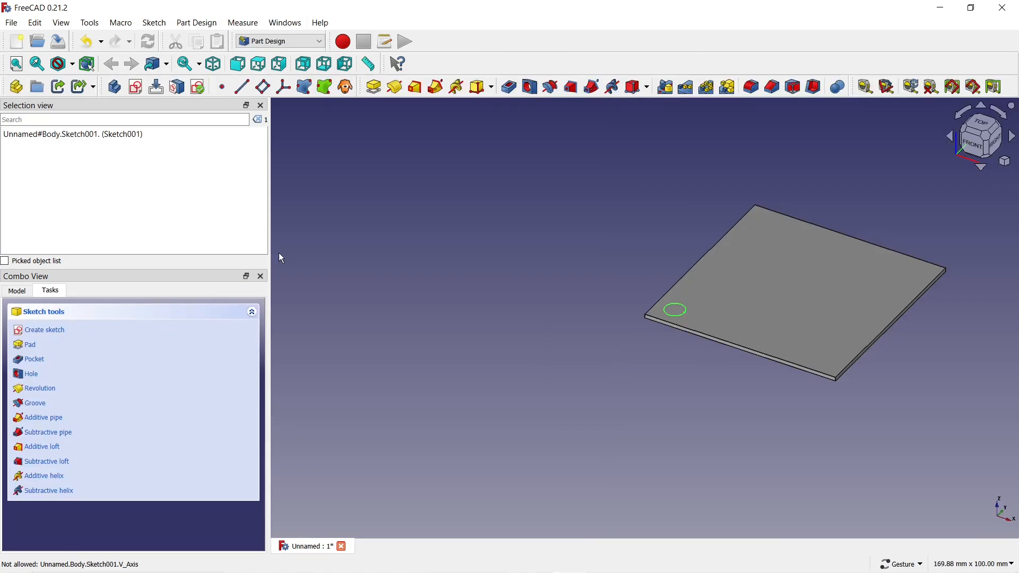
Cut the circle out of the plate with a Pocket of type Through all
{"action": "left_click", "coordinate": [515, 88]}
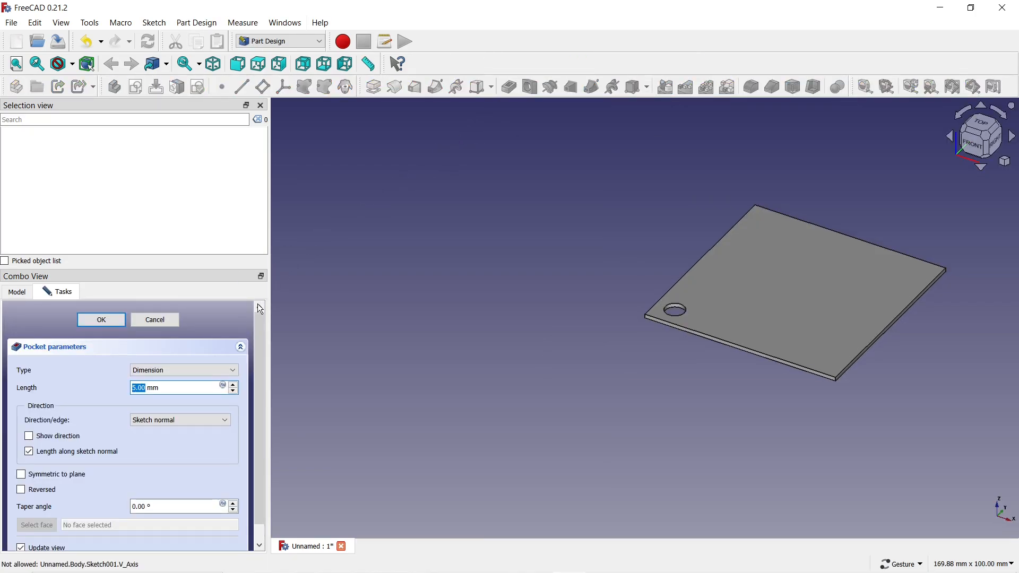
{"action": "left_click", "coordinate": [217, 368]}
{"action": "left_click", "coordinate": [186, 387]}
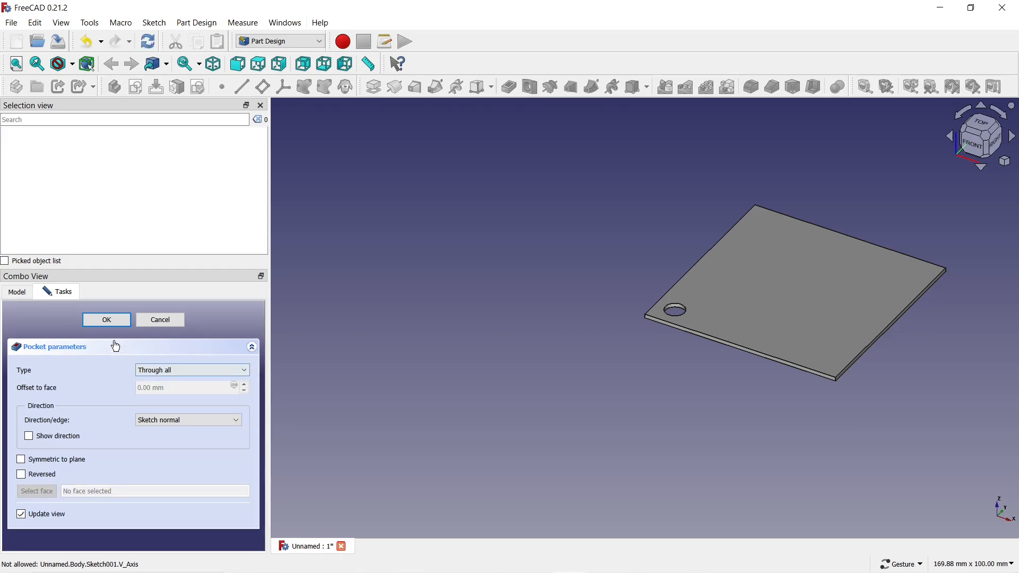
{"action": "left_click", "coordinate": [108, 320]}
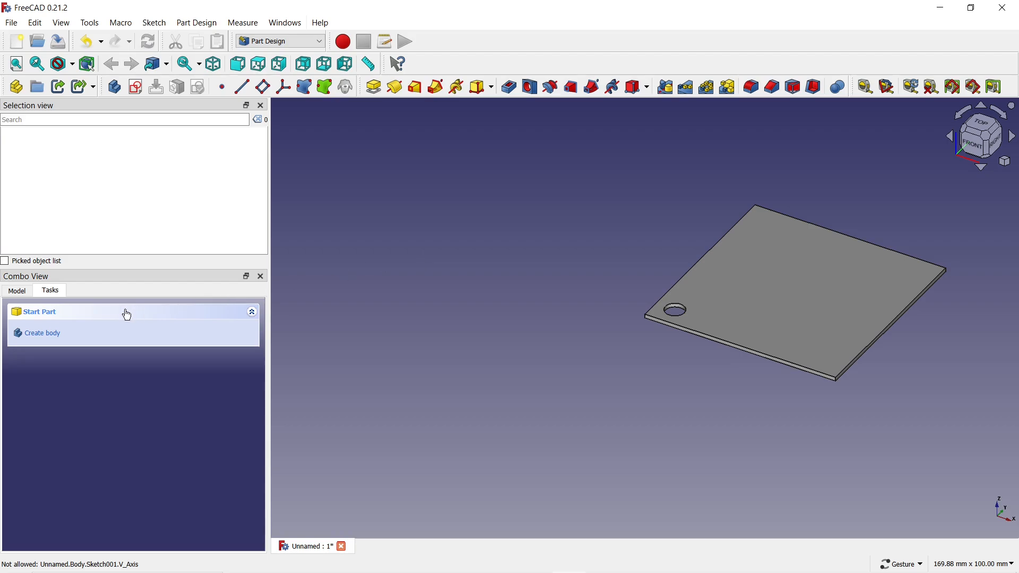
Start a MultiTransform of the Pocket hole and add a linear pattern to its transformations
{"action": "left_click", "coordinate": [17, 291]}
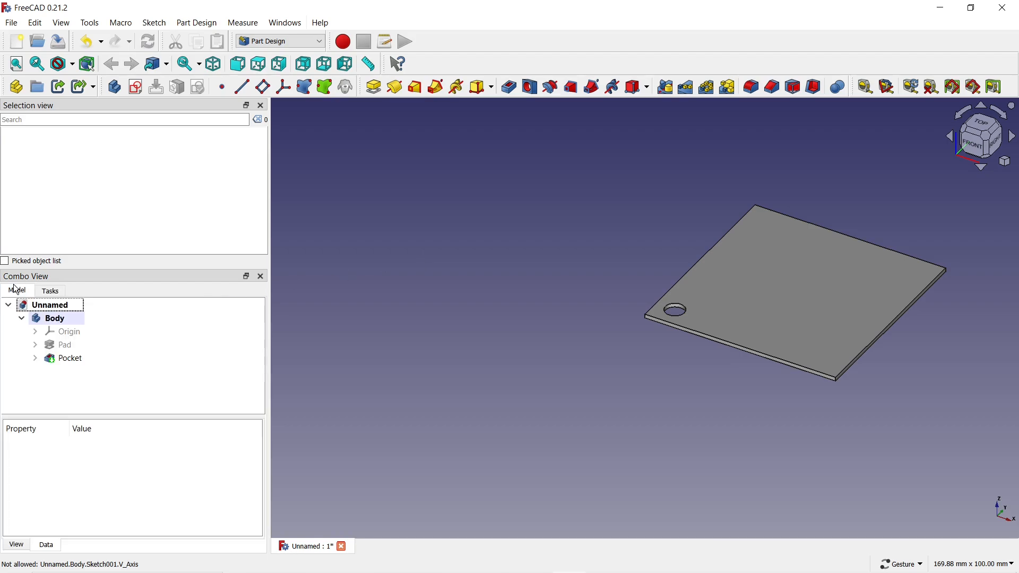
{"action": "left_click", "coordinate": [64, 360]}
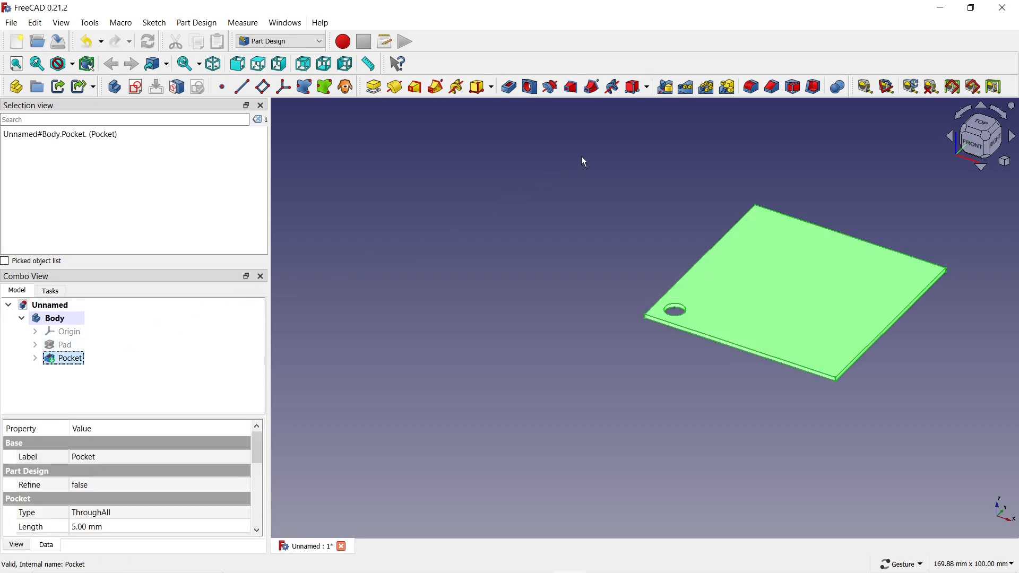
{"action": "left_click", "coordinate": [730, 88]}
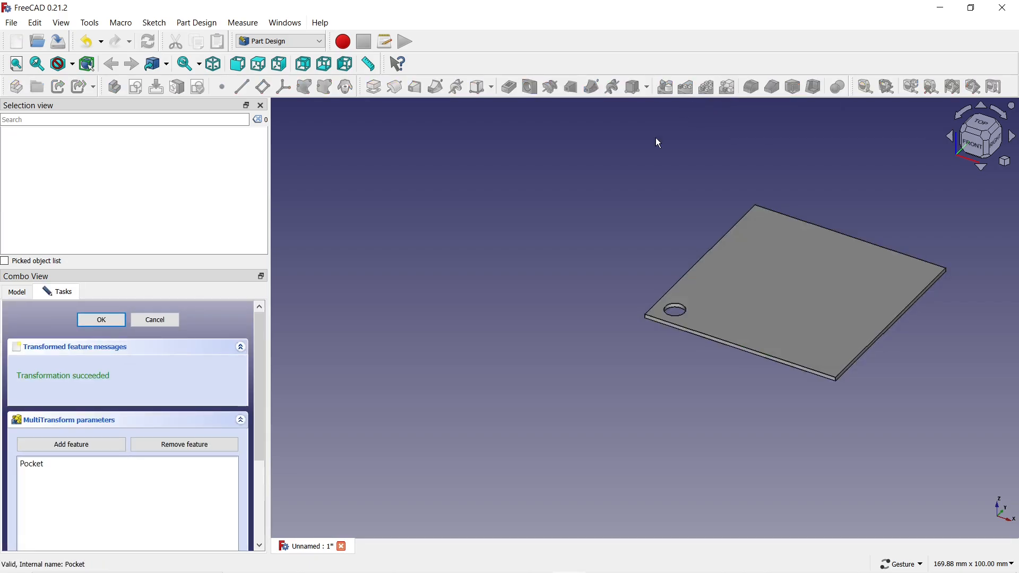
{"action": "left_click_drag", "start_coordinate": [261, 336], "coordinate": [254, 464]}
{"action": "right_click", "coordinate": [91, 476]}
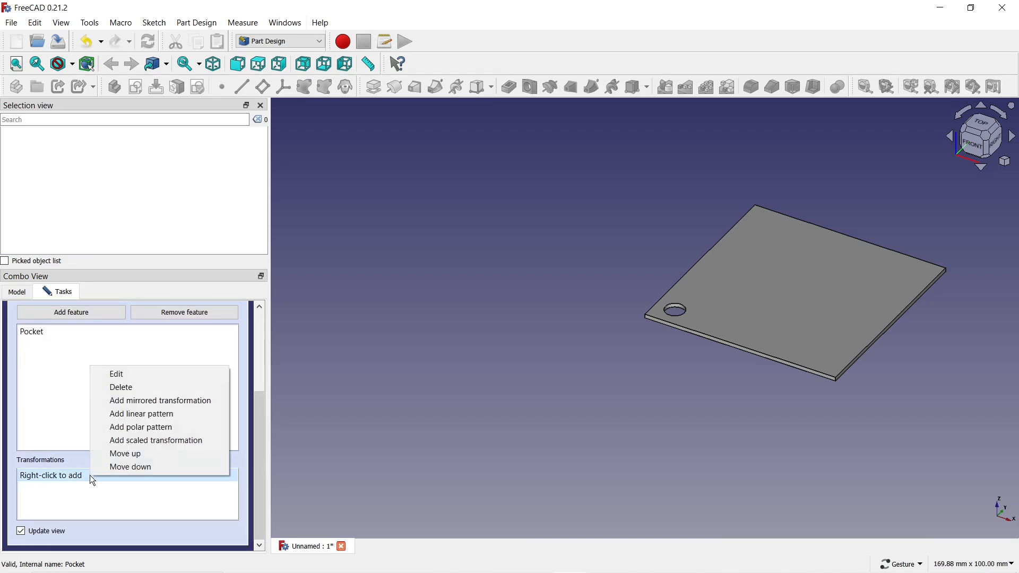
{"action": "left_click", "coordinate": [143, 414]}
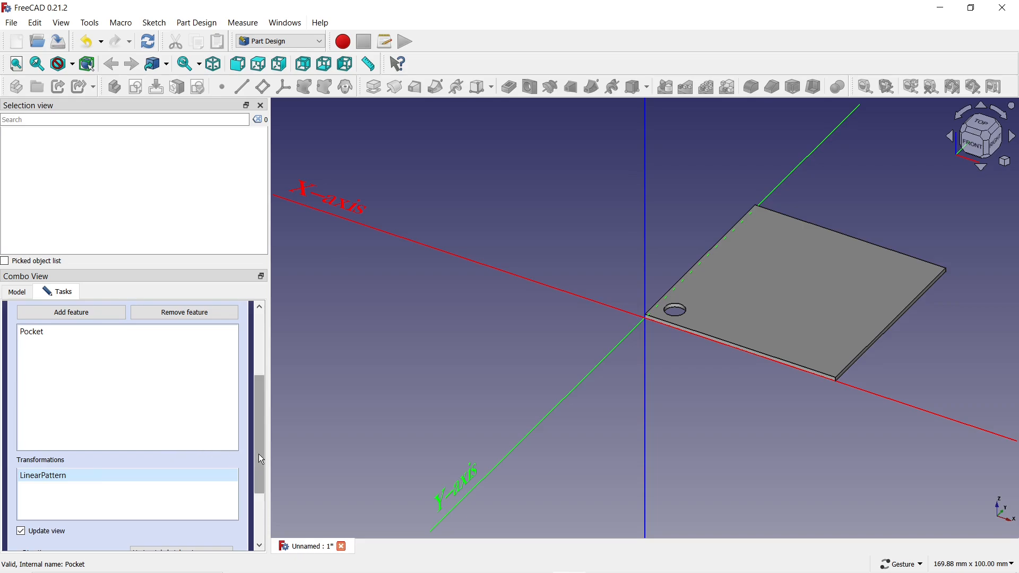
Pattern the hole along the horizontal sketch axis with a length of 40 mm and 5 occurrences
{"action": "left_click_drag", "start_coordinate": [259, 454], "coordinate": [253, 515]}
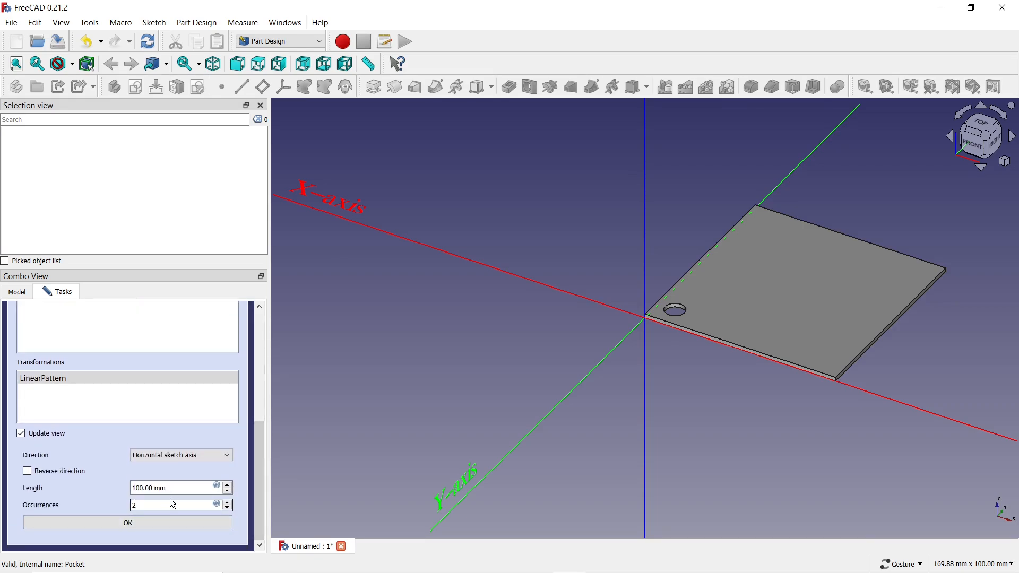
{"action": "left_click_drag", "start_coordinate": [168, 487], "coordinate": [126, 485]}
{"action": "type", "text": "40"}
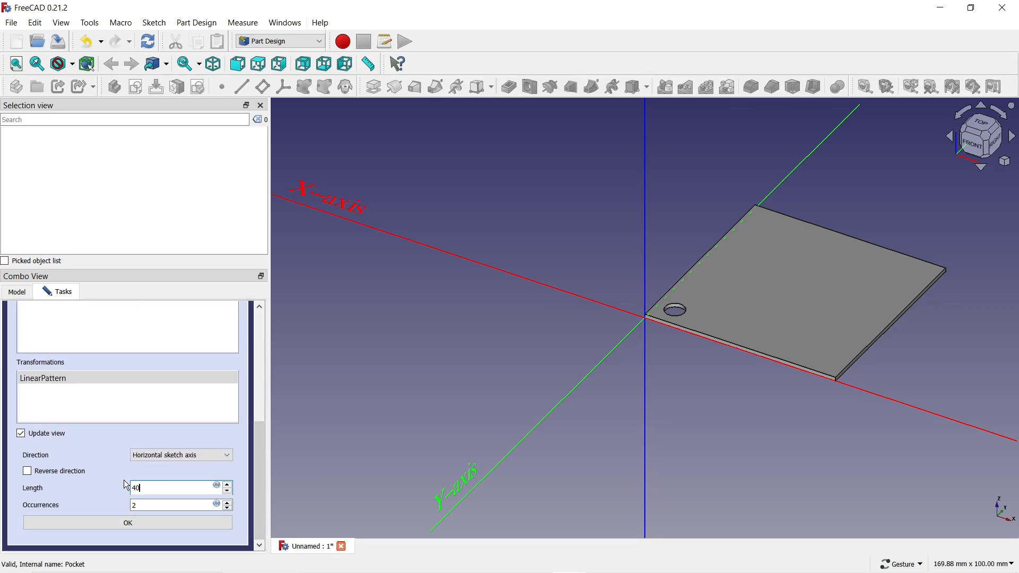
{"action": "left_click", "coordinate": [229, 507]}
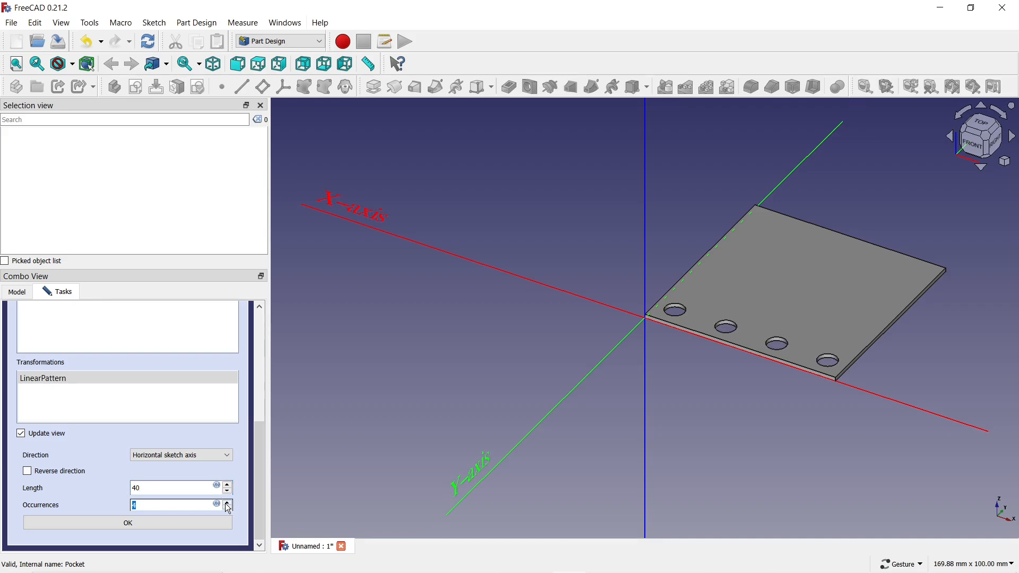
{"action": "left_click", "coordinate": [228, 507]}
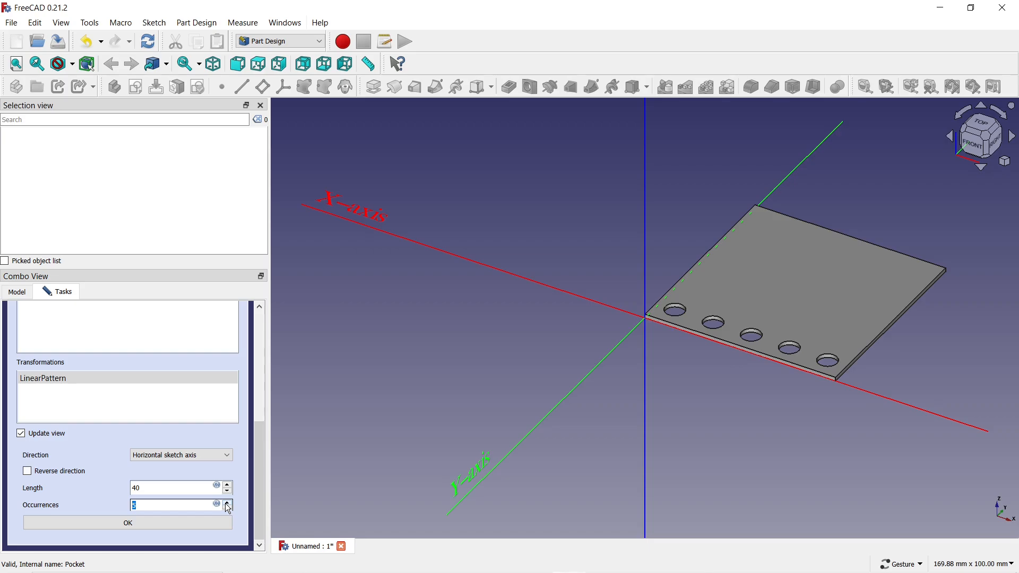
{"action": "left_click", "coordinate": [186, 523]}
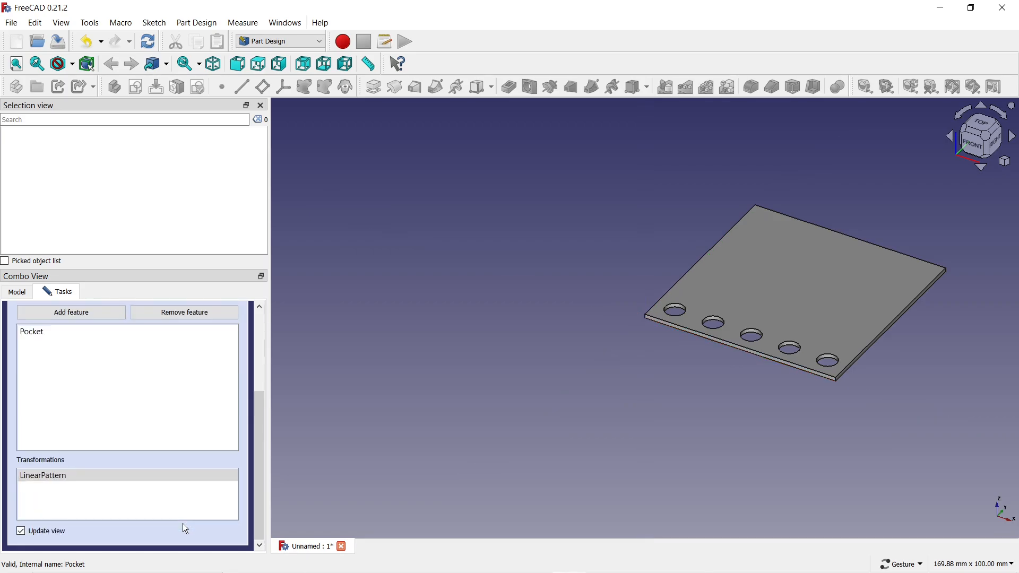
Add a second linear pattern to the MultiTransform, using the plate's side edge parallel to the Y axis as its direction
{"action": "right_click", "coordinate": [110, 474]}
{"action": "left_click", "coordinate": [162, 414]}
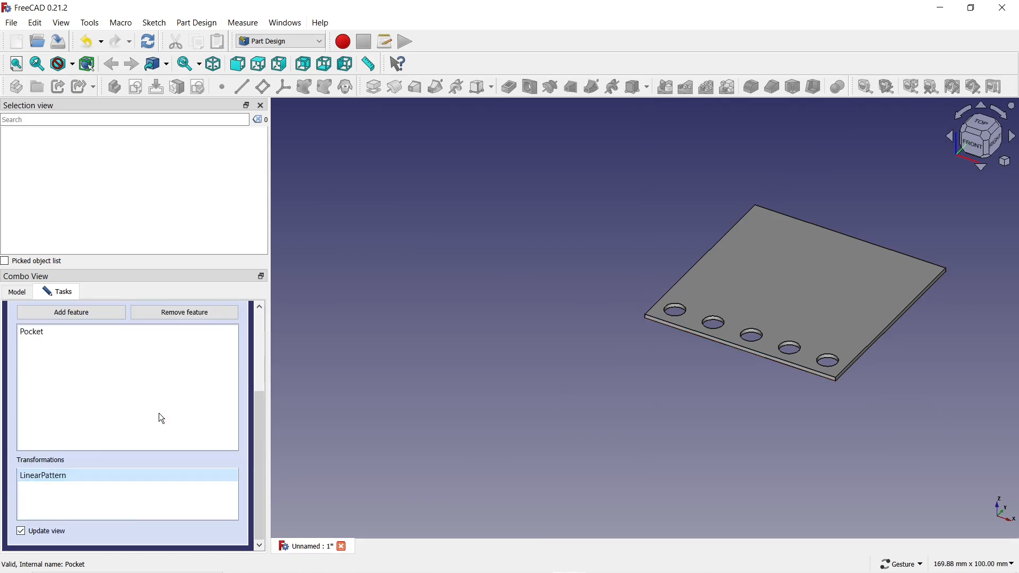
{"action": "scroll", "coordinate": [262, 517], "scroll_direction": "down", "scroll_amount": 2}
{"action": "scroll", "coordinate": [265, 520], "scroll_direction": "down", "scroll_amount": 1}
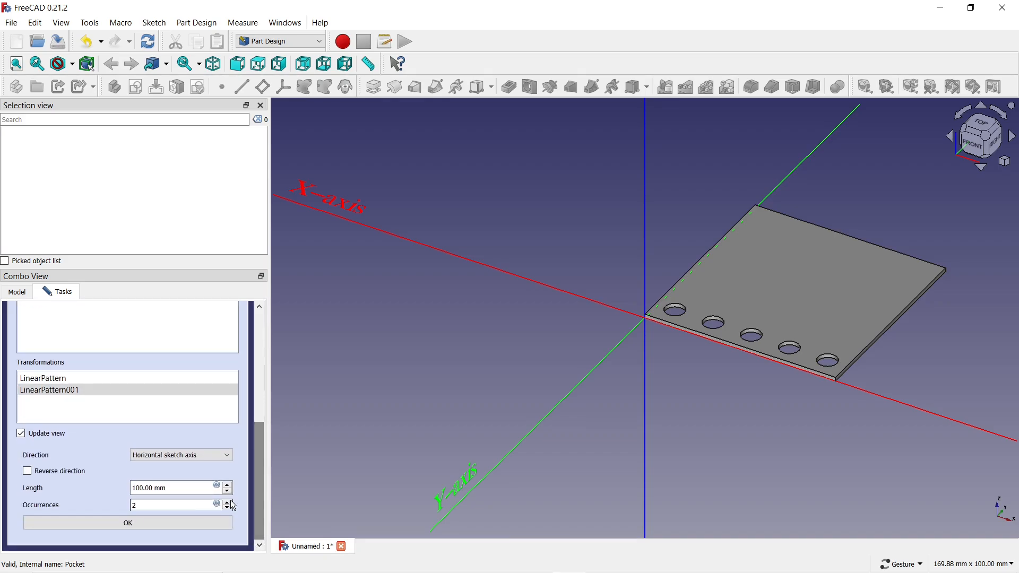
{"action": "left_click", "coordinate": [225, 455]}
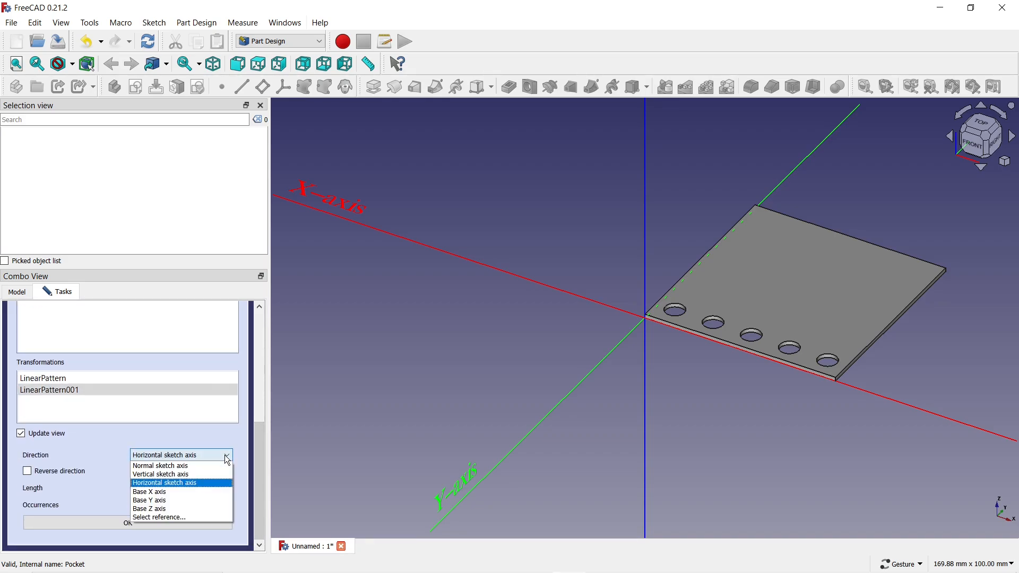
{"action": "left_click", "coordinate": [183, 516]}
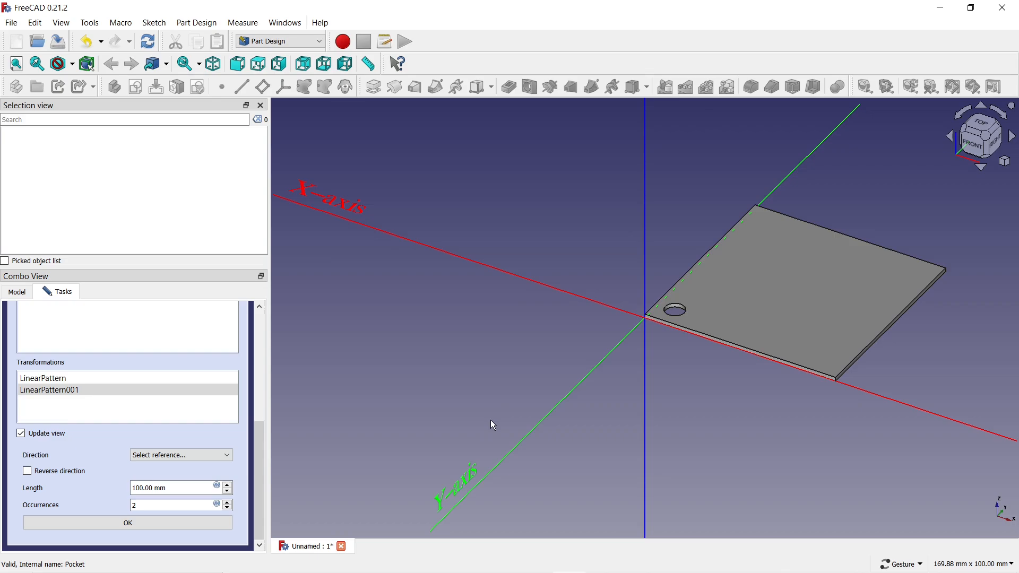
{"action": "left_click", "coordinate": [536, 431]}
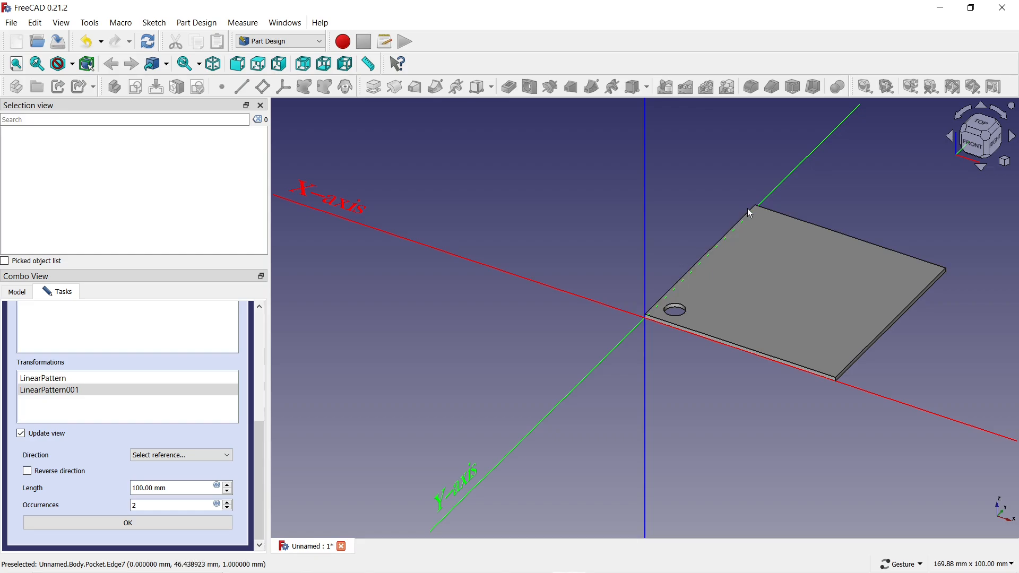
{"action": "left_click", "coordinate": [932, 286]}
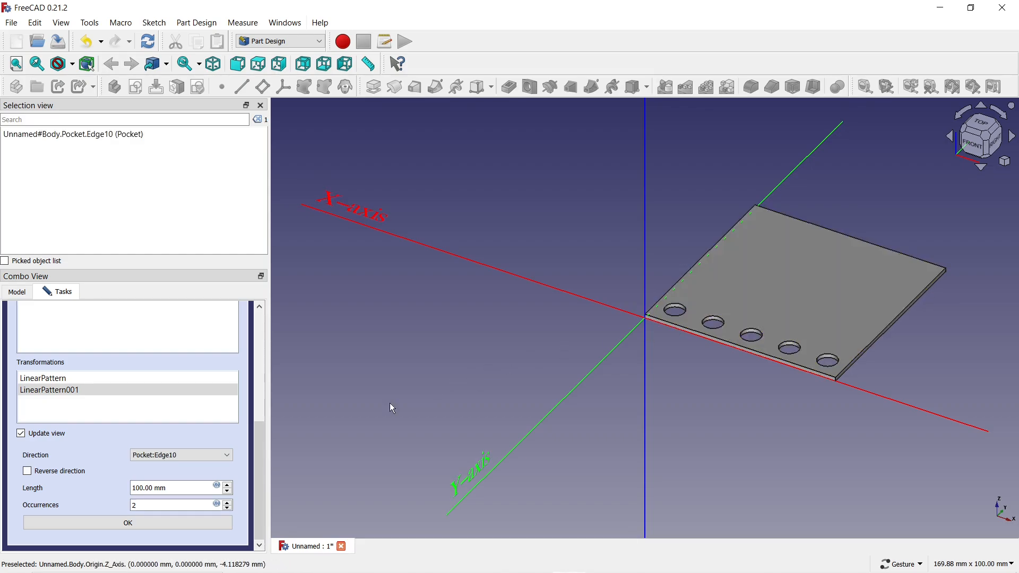
Set the second linear pattern to a length of 40 mm with 5 occurrences and finish the MultiTransform
{"action": "left_click_drag", "start_coordinate": [223, 487], "coordinate": [100, 488]}
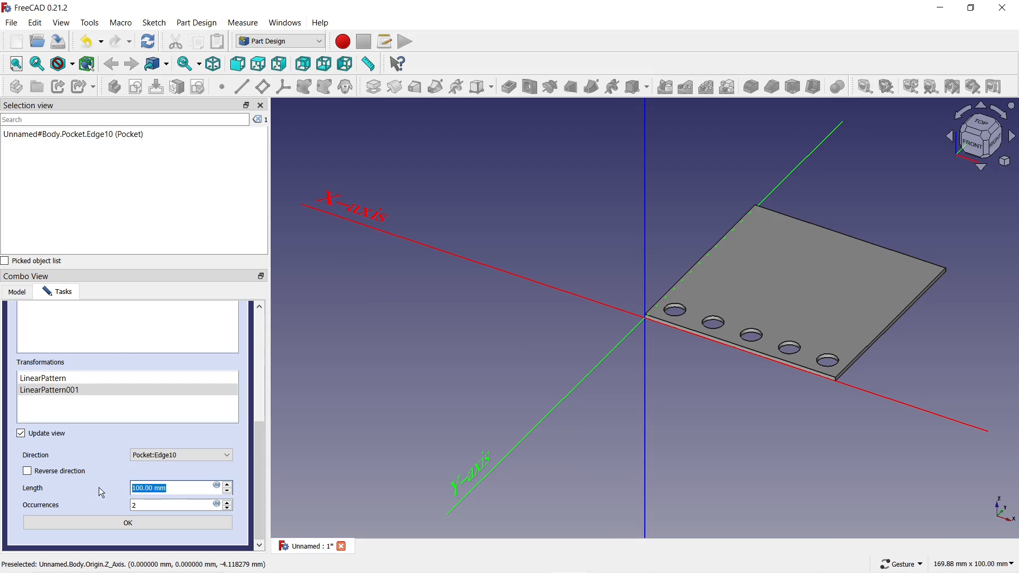
{"action": "type", "text": "40"}
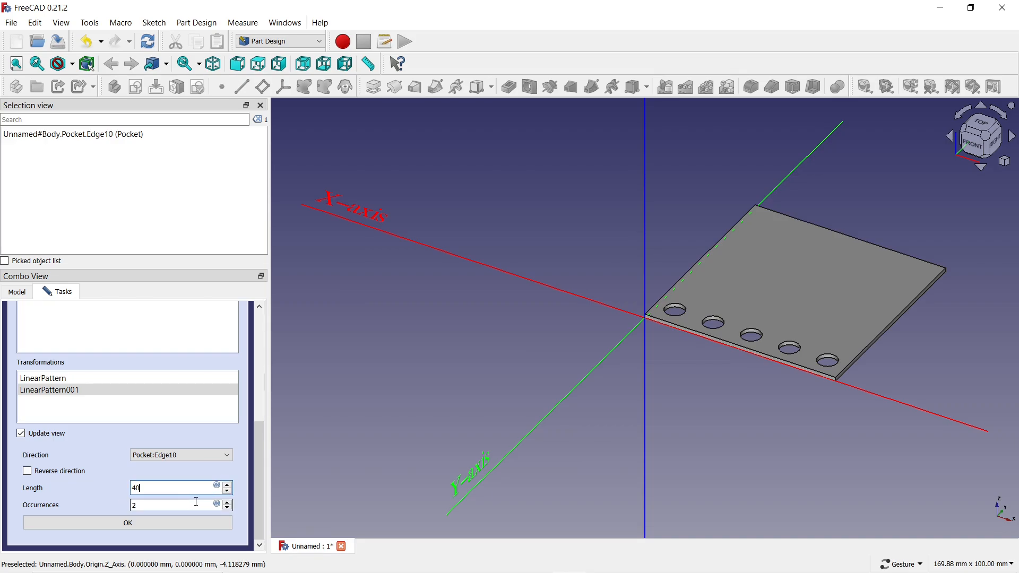
{"action": "left_click", "coordinate": [227, 504]}
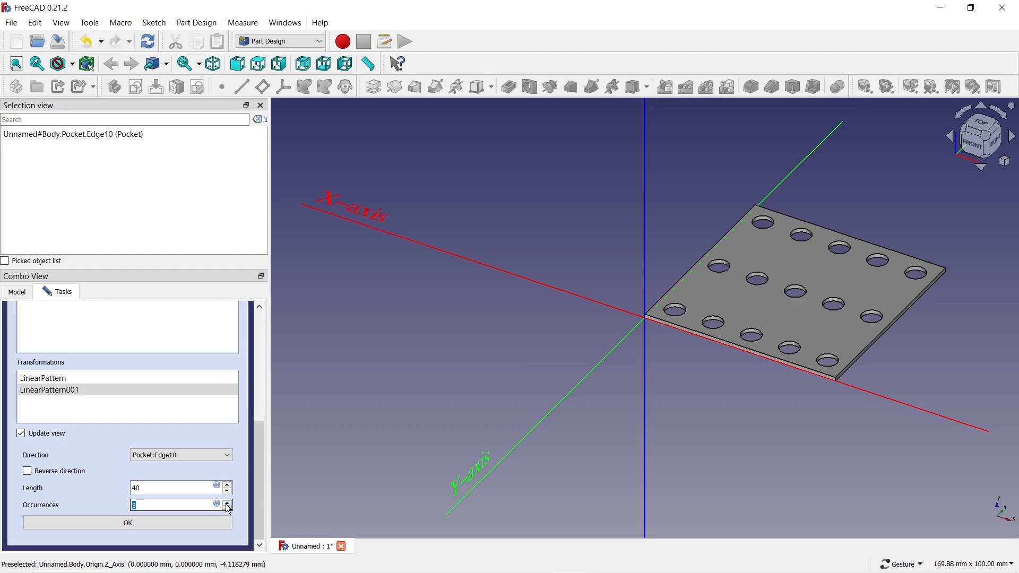
{"action": "left_click", "coordinate": [228, 504]}
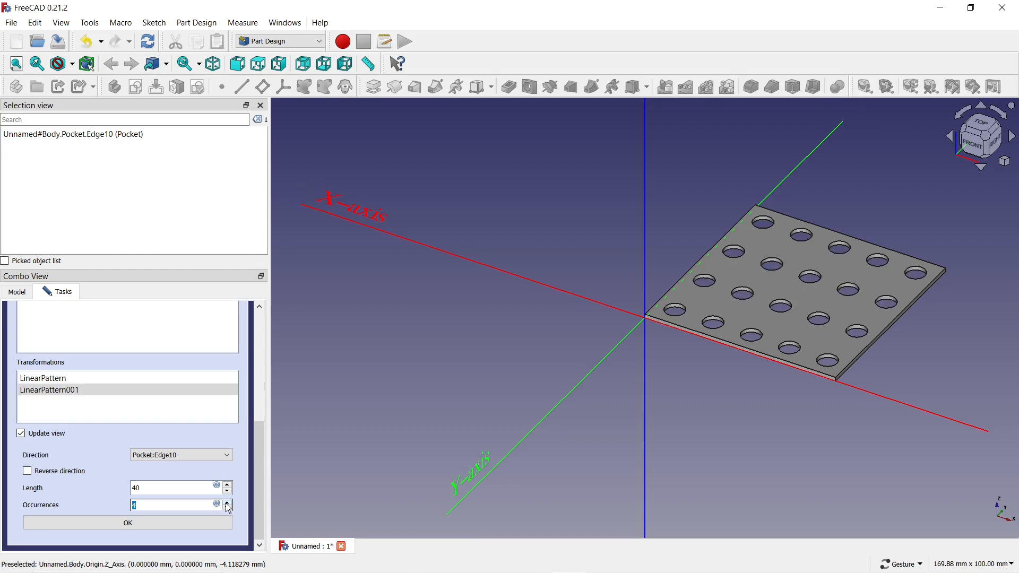
{"action": "left_click", "coordinate": [227, 504]}
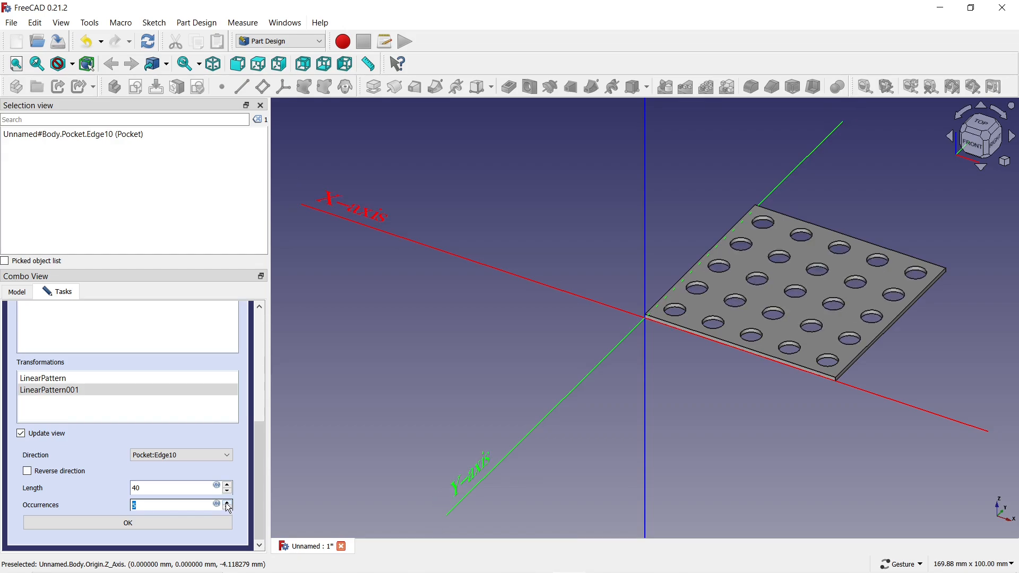
{"action": "left_click", "coordinate": [88, 523]}
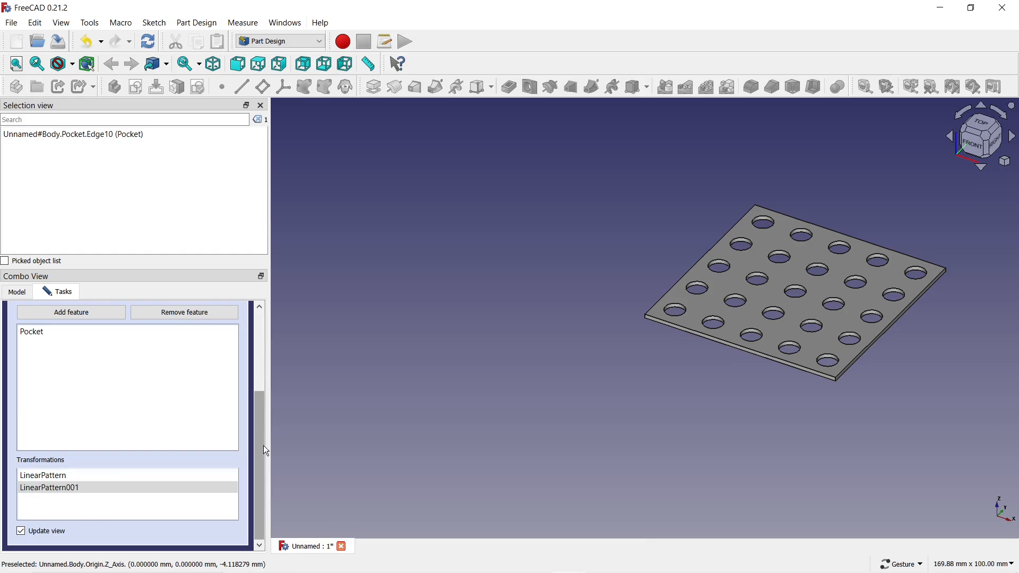
{"action": "scroll", "coordinate": [256, 434], "scroll_direction": "up", "scroll_amount": 5}
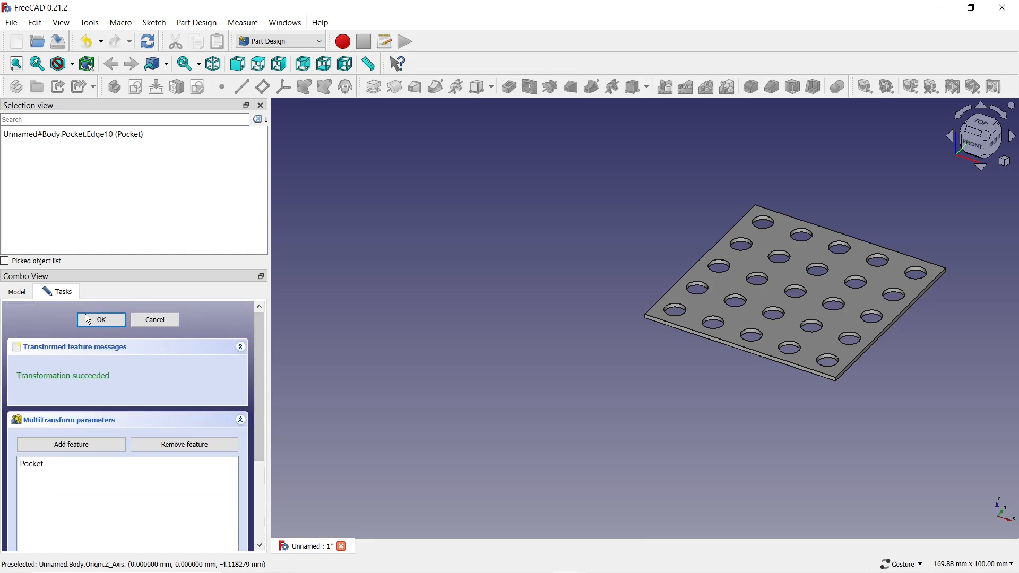
{"action": "left_click", "coordinate": [86, 321]}
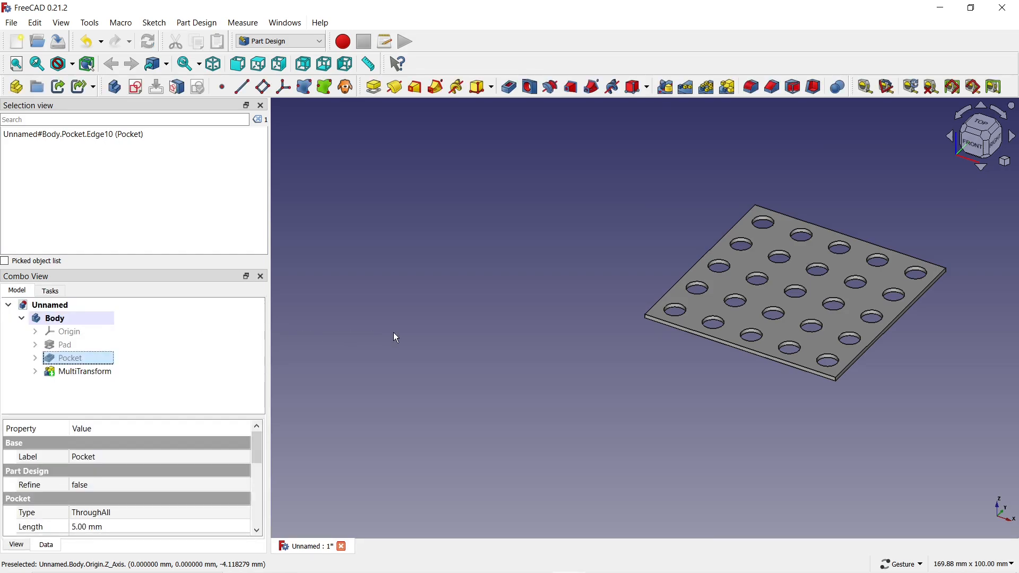
Start a sketch on the plate's top face and draw a small circle between the four holes nearest the origin, centred about 9.6 mm from both axes
{"action": "left_click", "coordinate": [700, 305]}
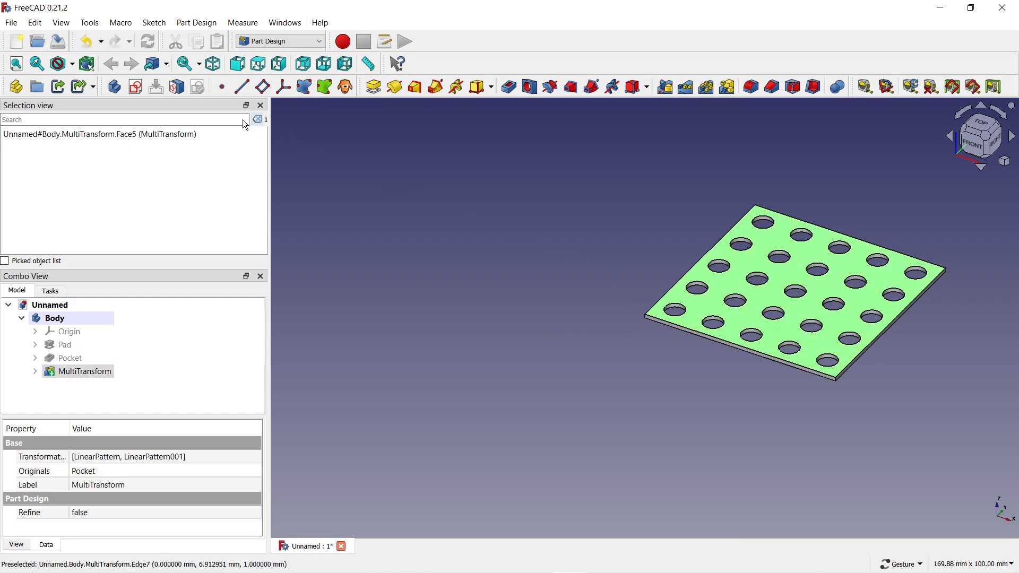
{"action": "left_click", "coordinate": [136, 87]}
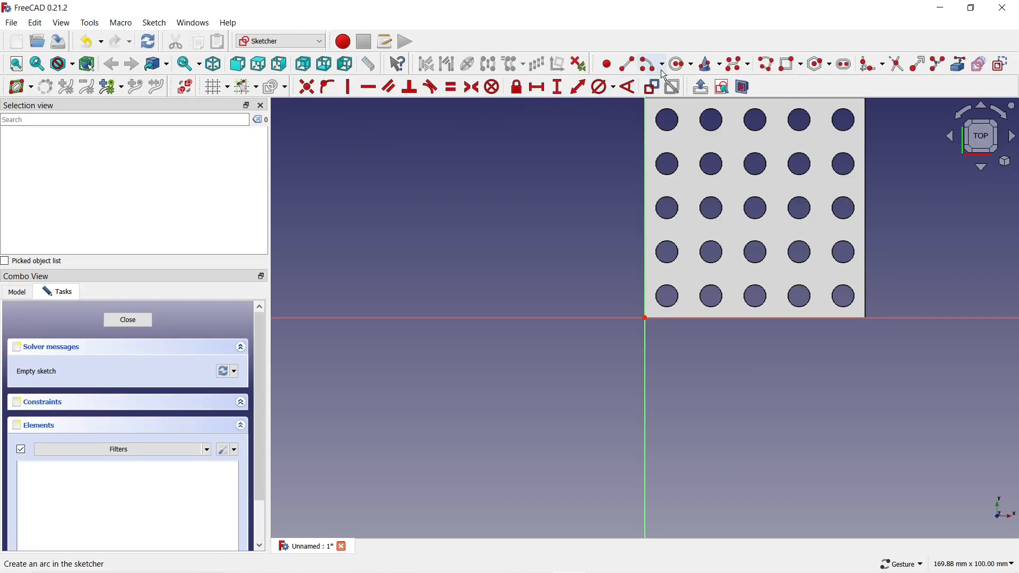
{"action": "left_click", "coordinate": [677, 65]}
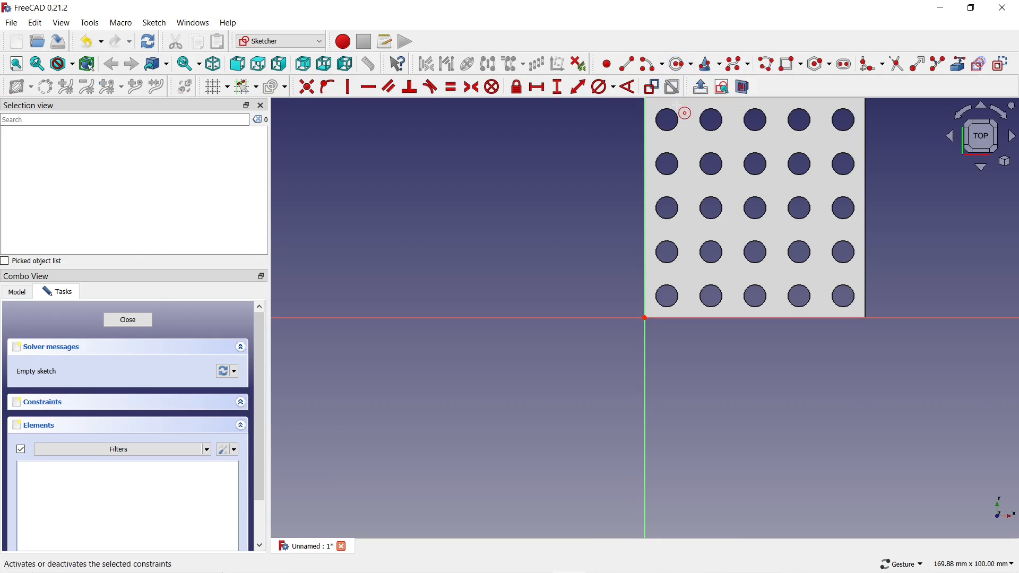
{"action": "left_click", "coordinate": [687, 274]}
{"action": "left_click", "coordinate": [683, 272]}
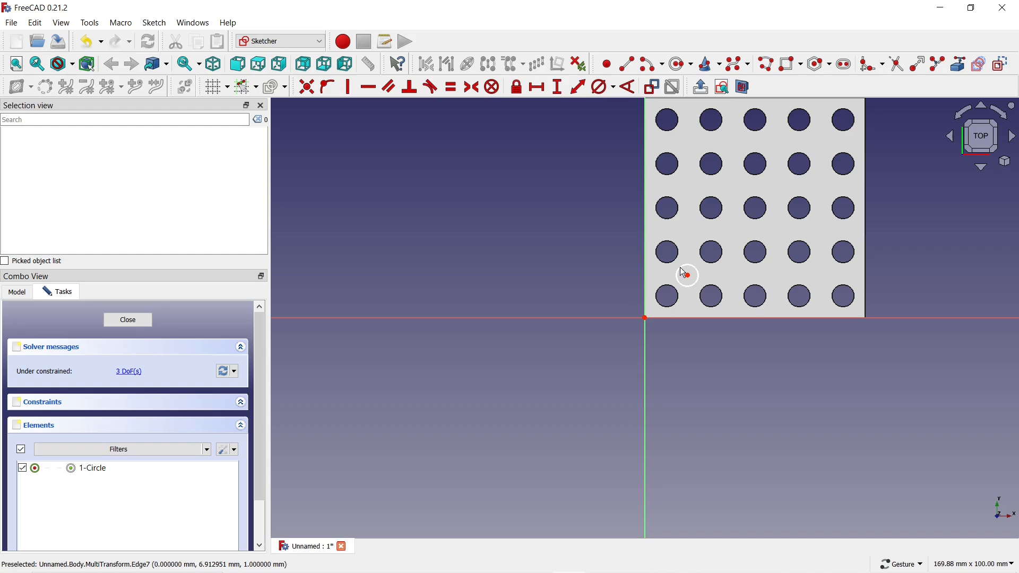
Lock the new circle's centre 10 mm horizontally and 10 mm vertically from the origin, and move the vertical dimension clear of the plate
{"action": "scroll", "coordinate": [684, 272], "scroll_direction": "up", "scroll_amount": 4}
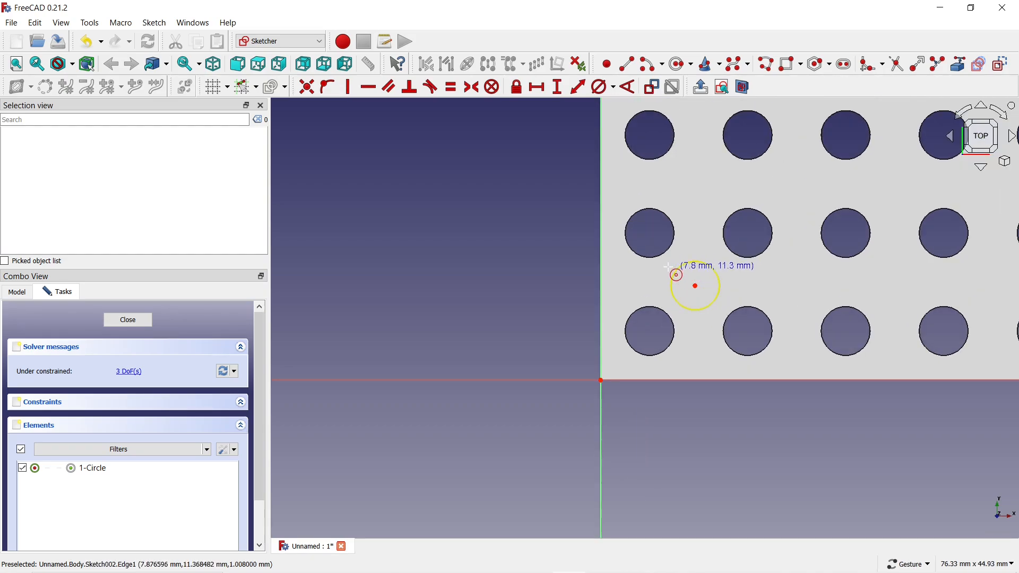
{"action": "left_click", "coordinate": [695, 285]}
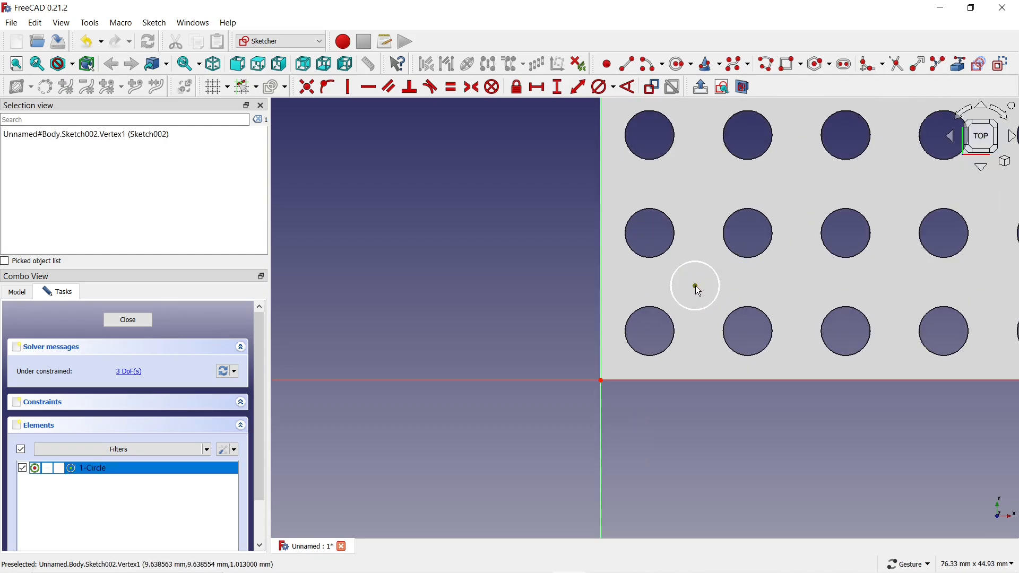
{"action": "left_click", "coordinate": [517, 92]}
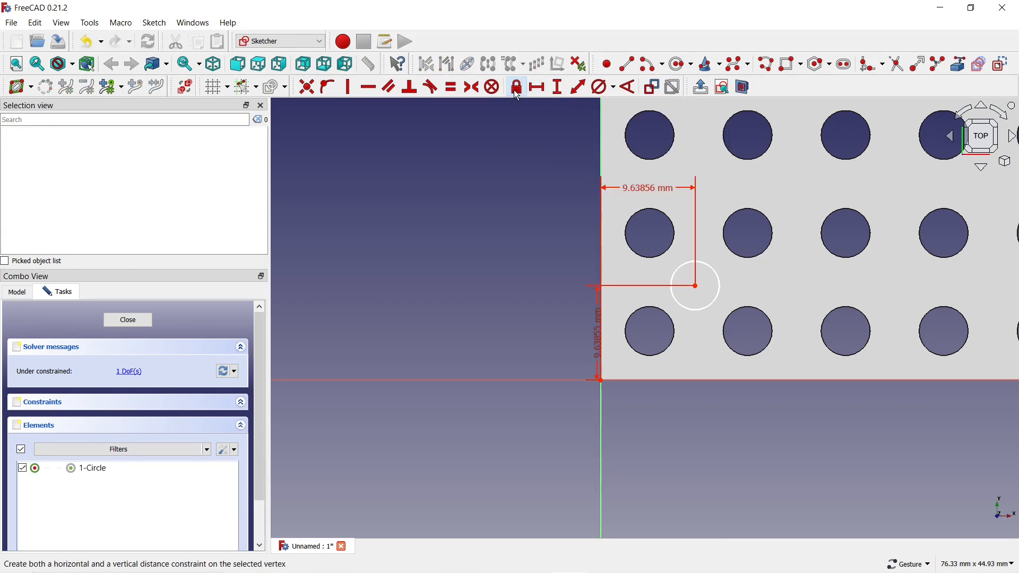
{"action": "double_click", "coordinate": [639, 186]}
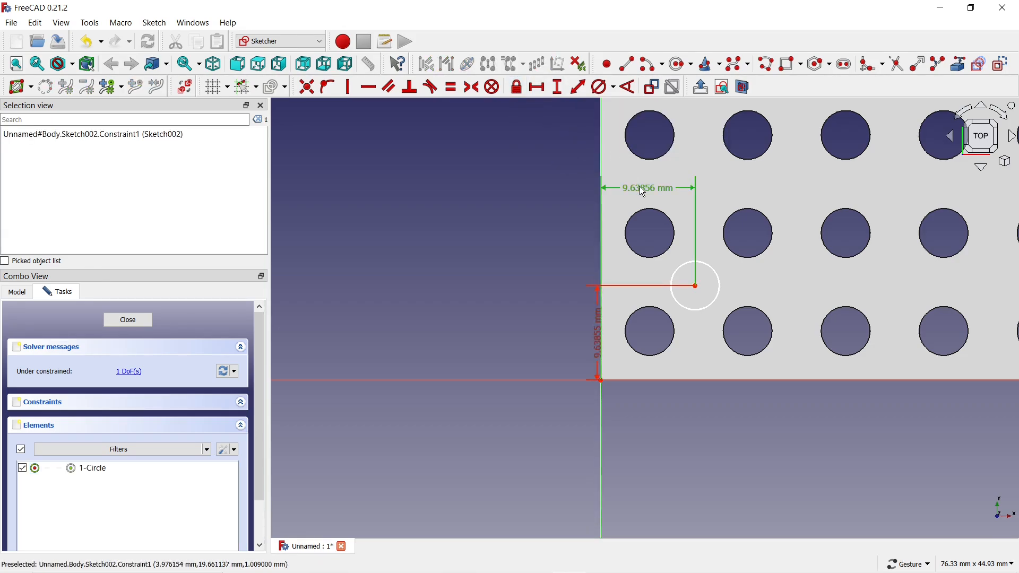
{"action": "type", "text": "10"}
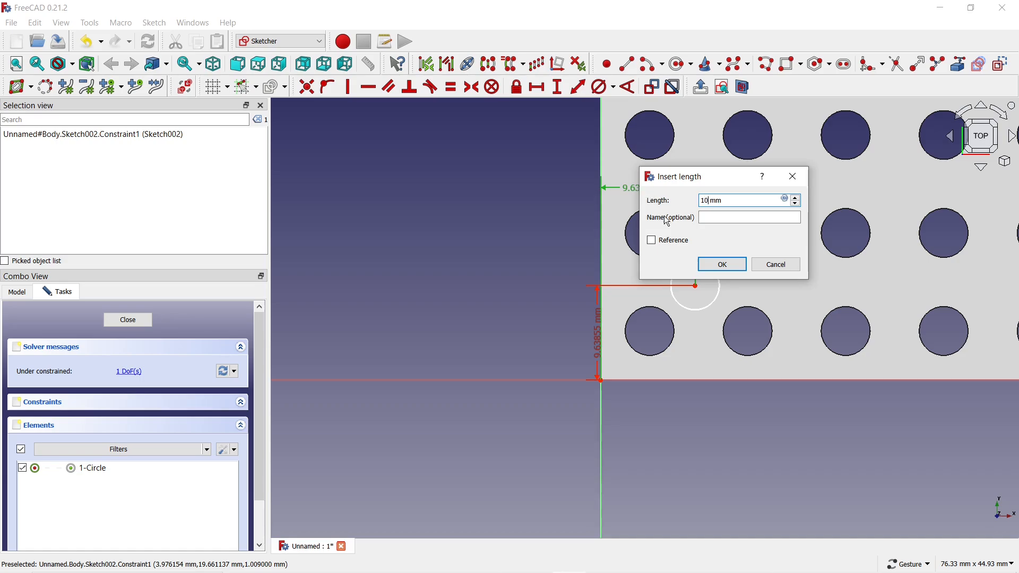
{"action": "left_click", "coordinate": [716, 267]}
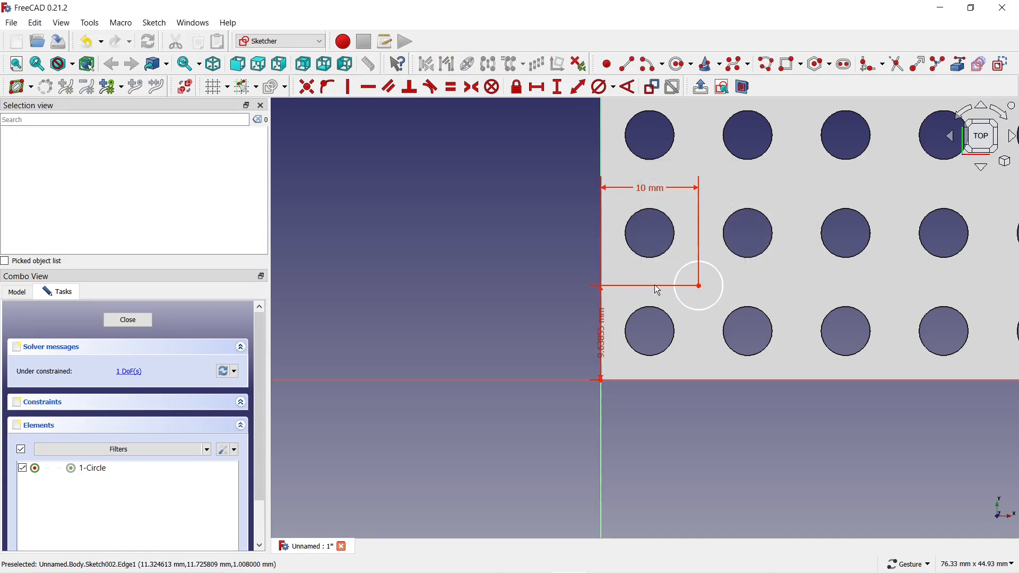
{"action": "double_click", "coordinate": [604, 329]}
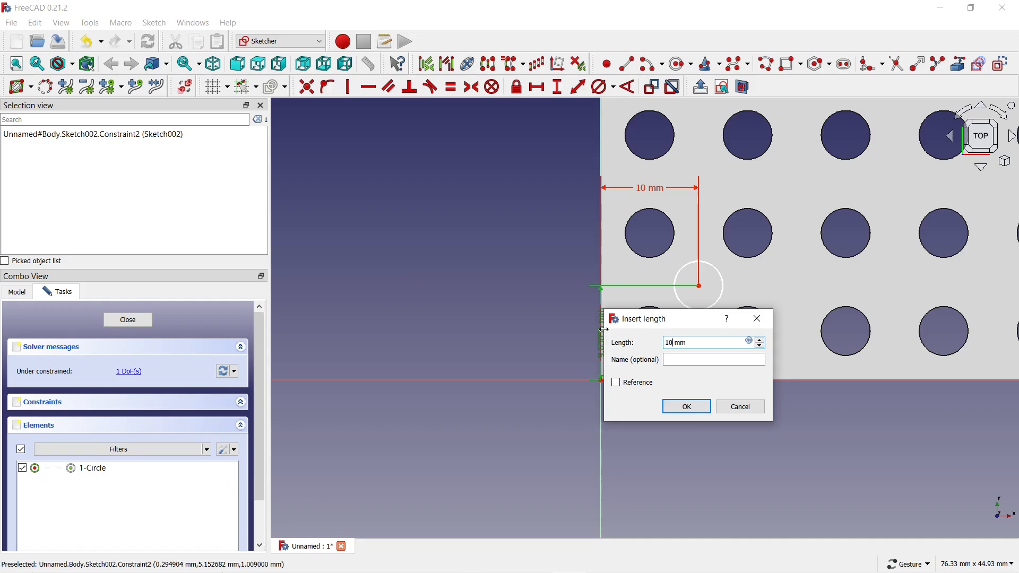
{"action": "left_click", "coordinate": [684, 407]}
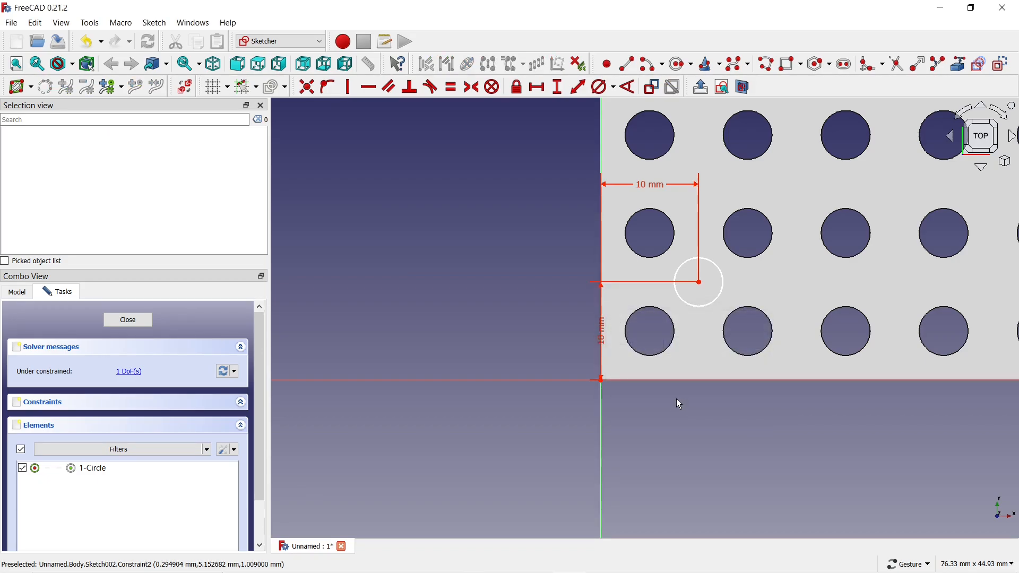
{"action": "left_click_drag", "start_coordinate": [603, 340], "coordinate": [575, 337]}
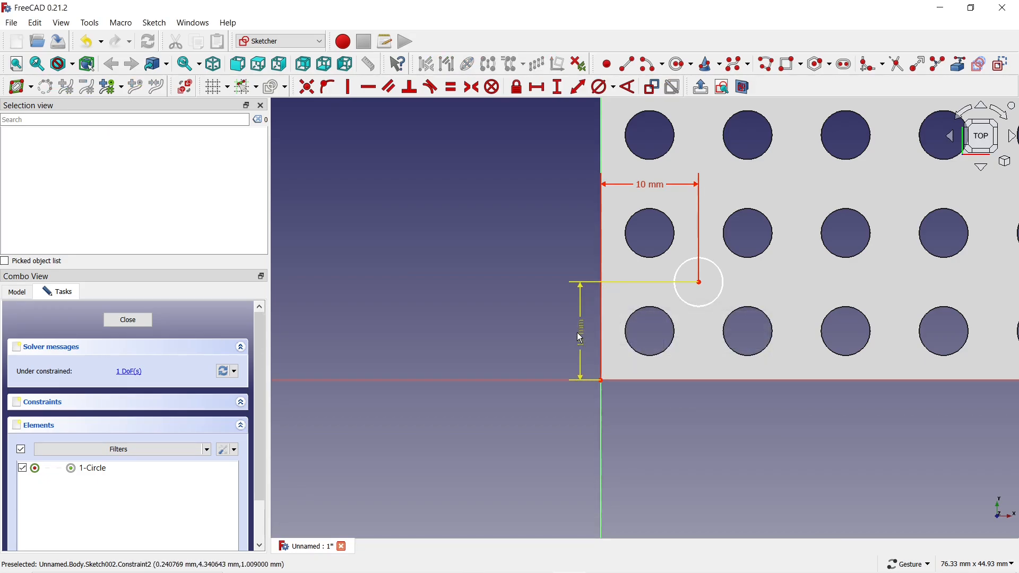
Constrain the circle's diameter to 7 mm and close the sketch
{"action": "scroll", "coordinate": [558, 393], "scroll_direction": "down", "scroll_amount": 1}
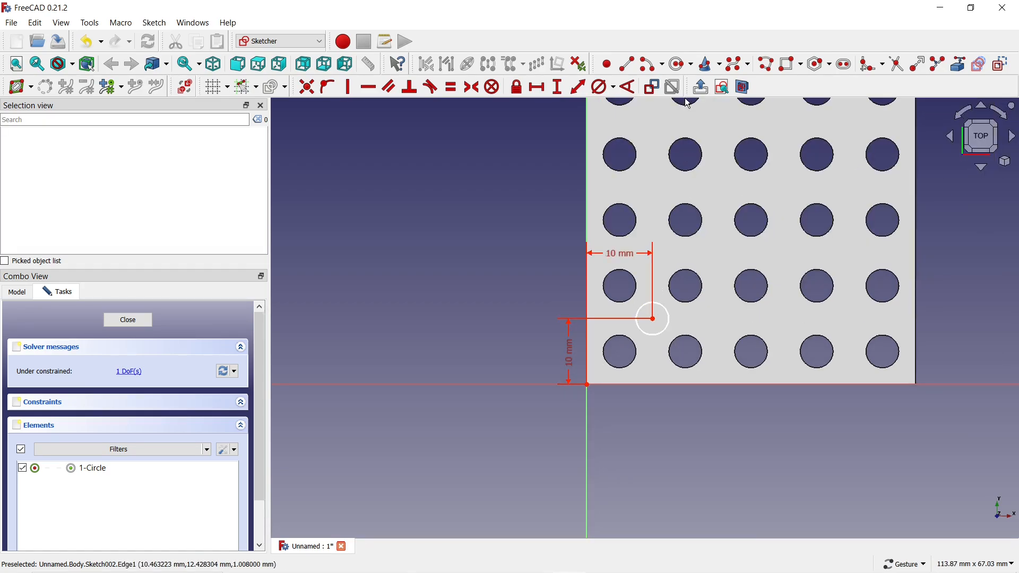
{"action": "left_click", "coordinate": [594, 89]}
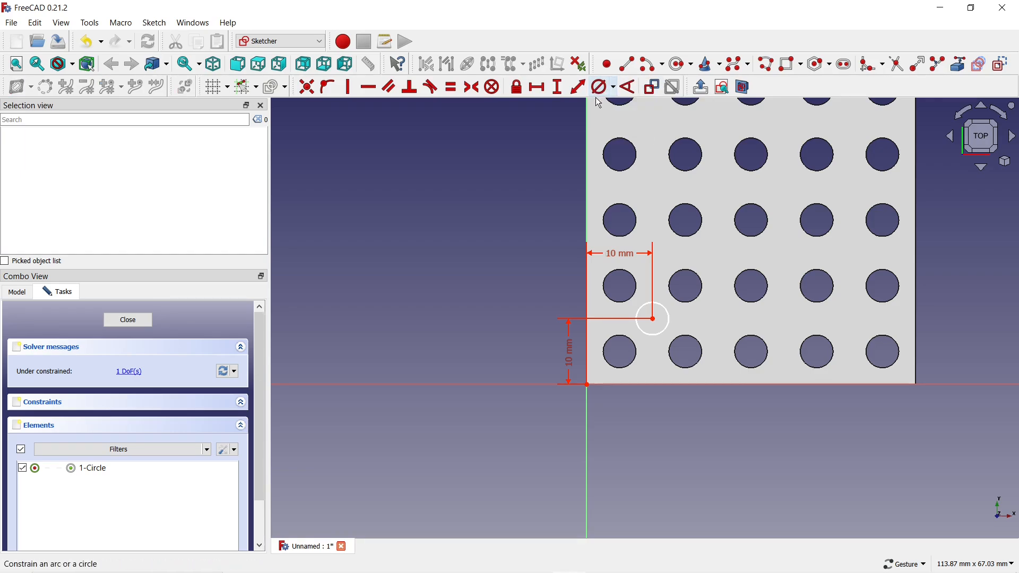
{"action": "left_click", "coordinate": [653, 306]}
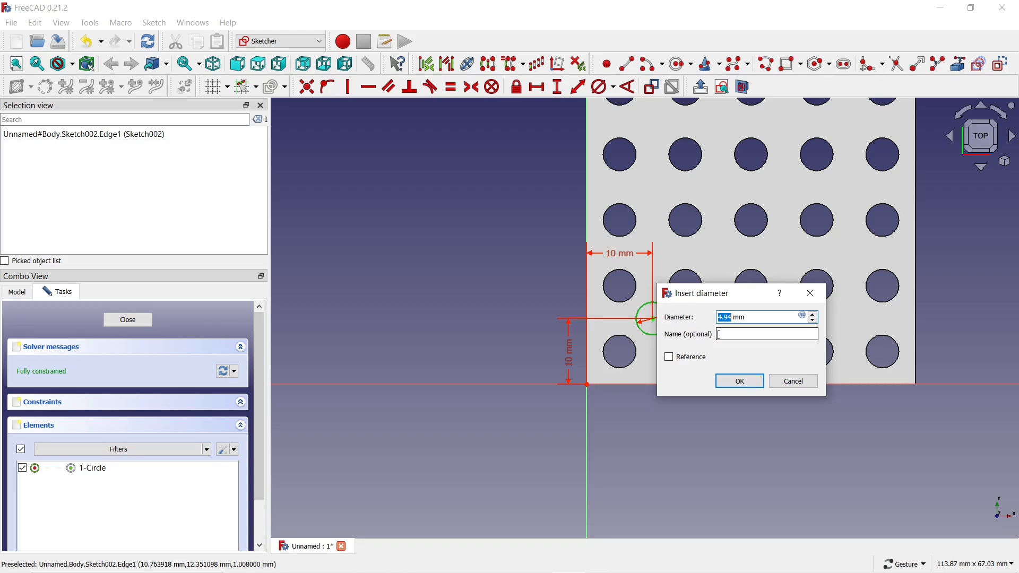
{"action": "type", "text": "7"}
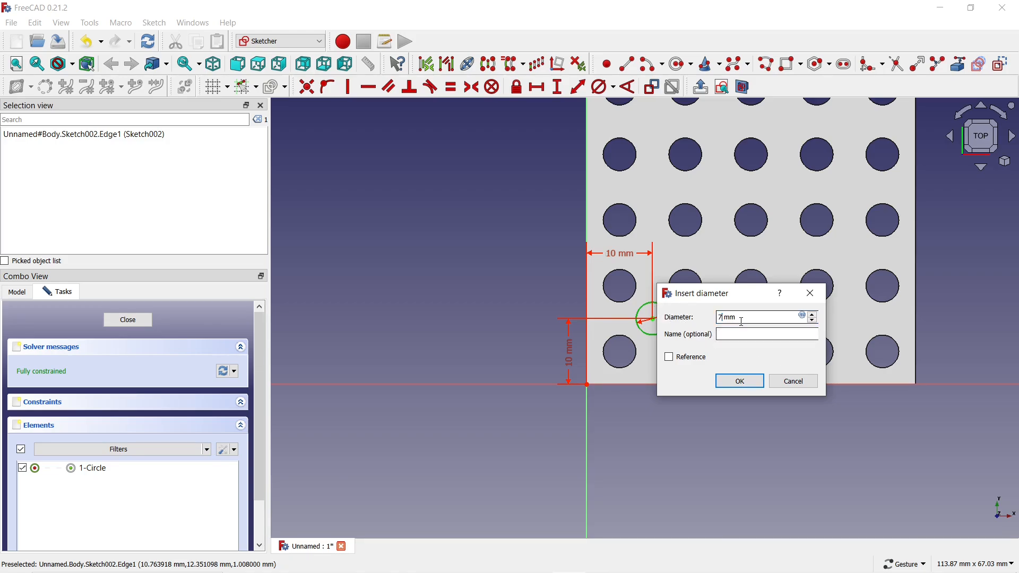
{"action": "left_click", "coordinate": [740, 381]}
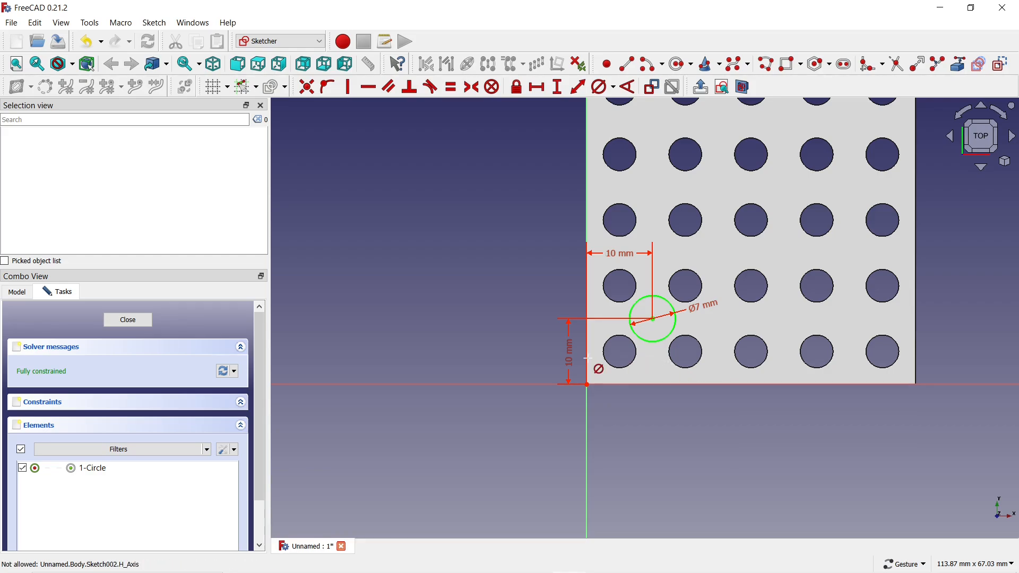
{"action": "left_click", "coordinate": [139, 321]}
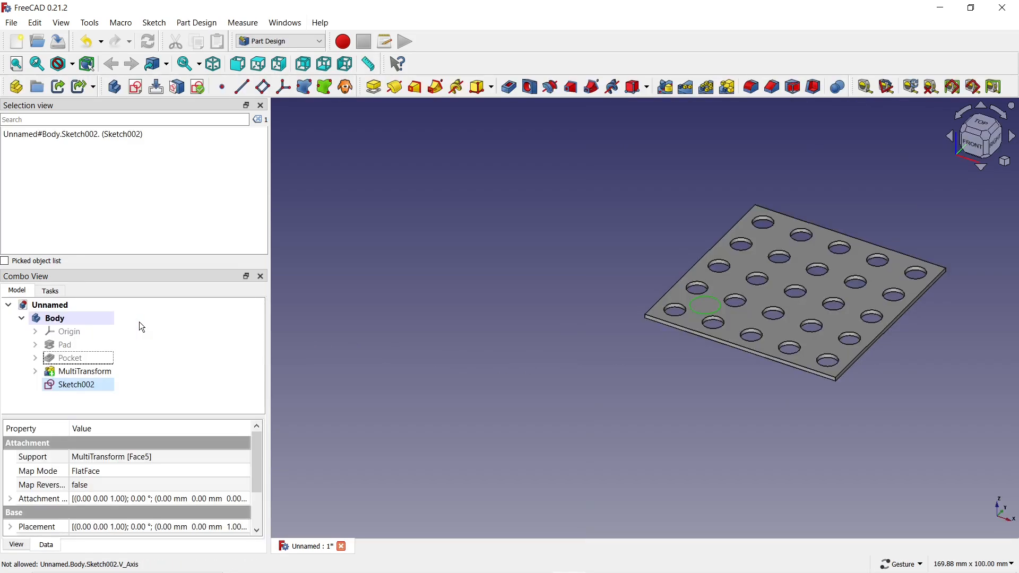
Pocket the 7 mm circle sketch through all of the plate
{"action": "left_click", "coordinate": [84, 389]}
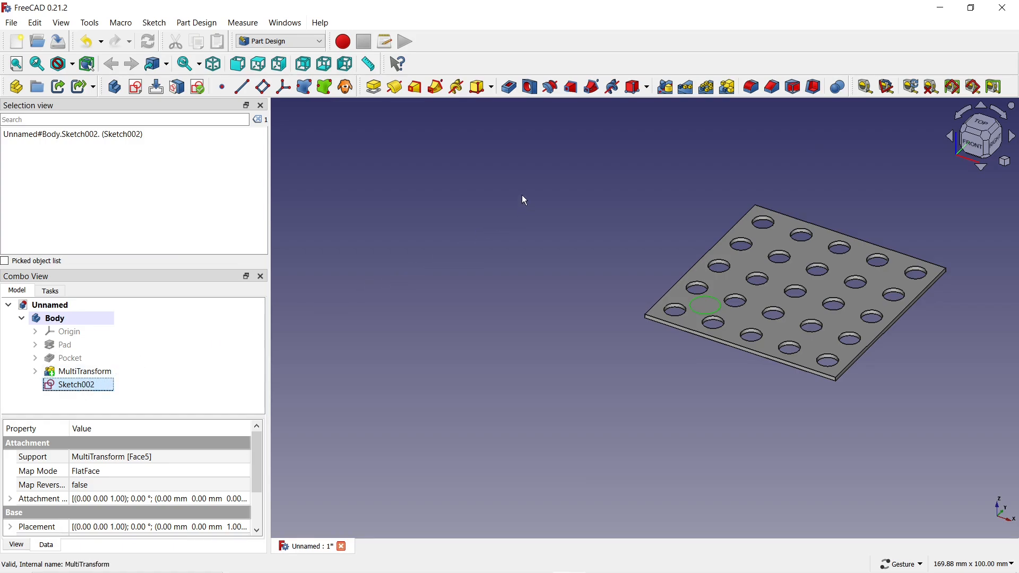
{"action": "left_click", "coordinate": [508, 88]}
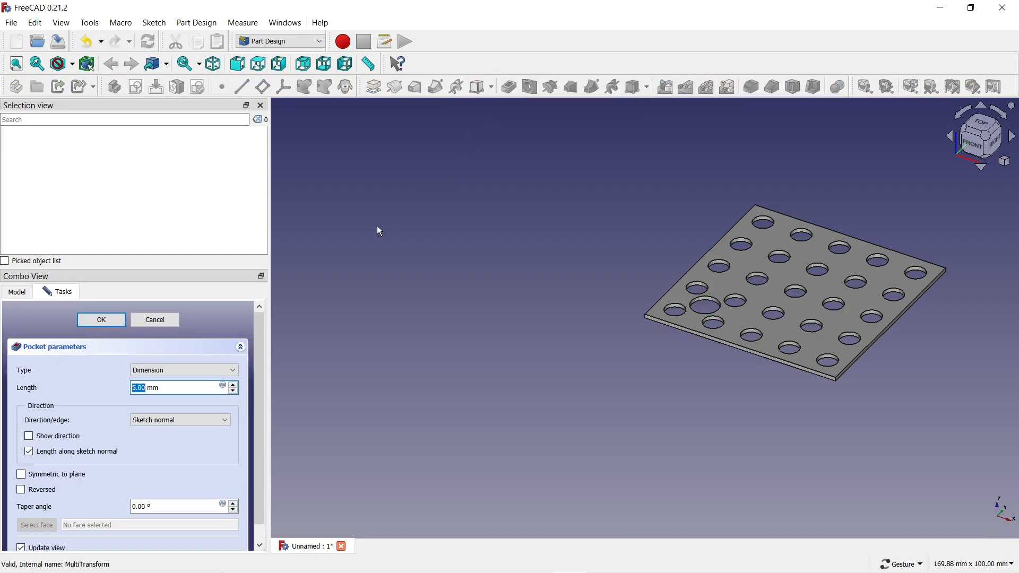
{"action": "left_click", "coordinate": [184, 369]}
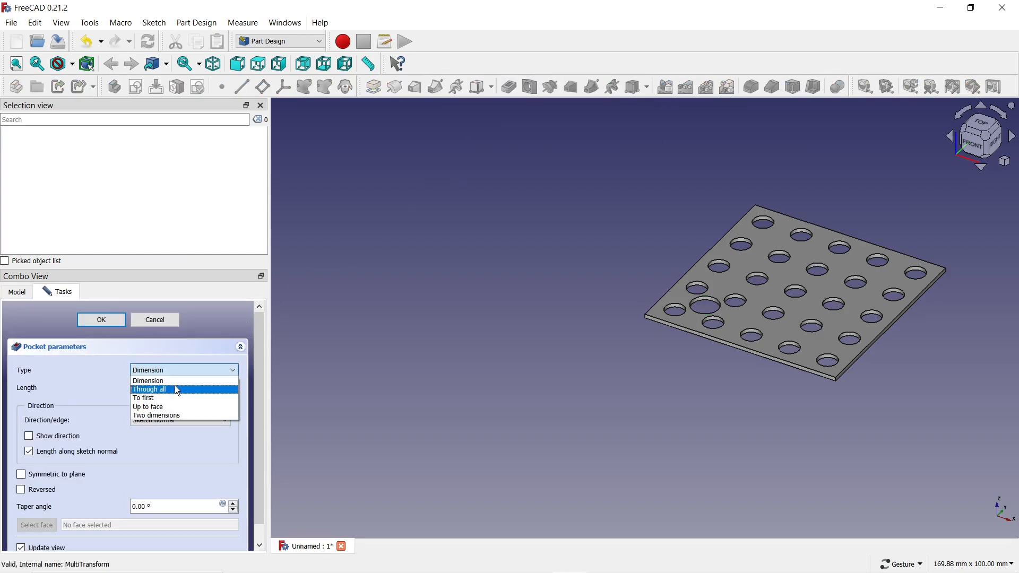
{"action": "left_click", "coordinate": [174, 386]}
{"action": "left_click", "coordinate": [112, 319]}
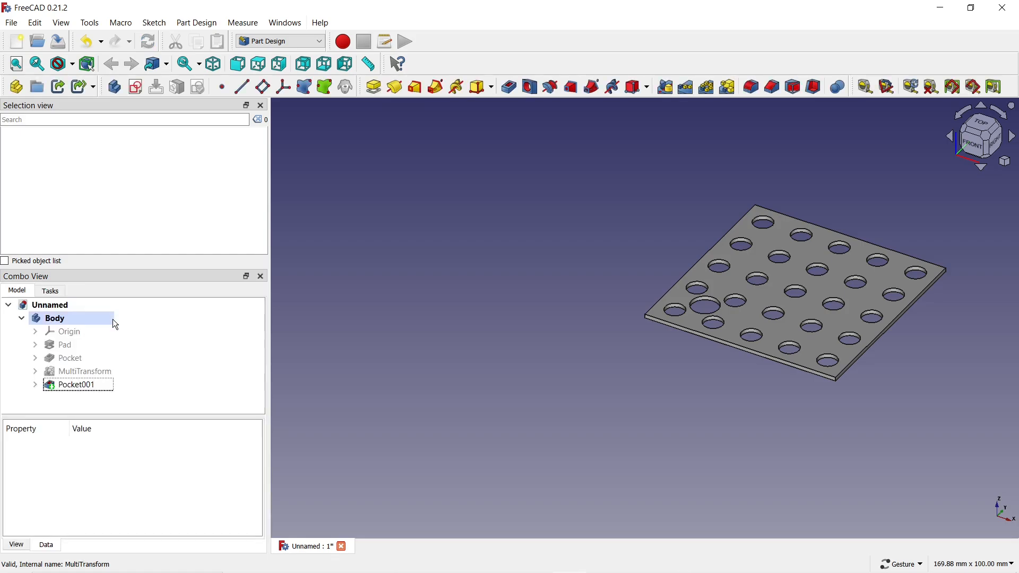
Create a MultiTransform from the 7 mm hole's pocket and add a linear pattern to it
{"action": "left_click", "coordinate": [92, 392]}
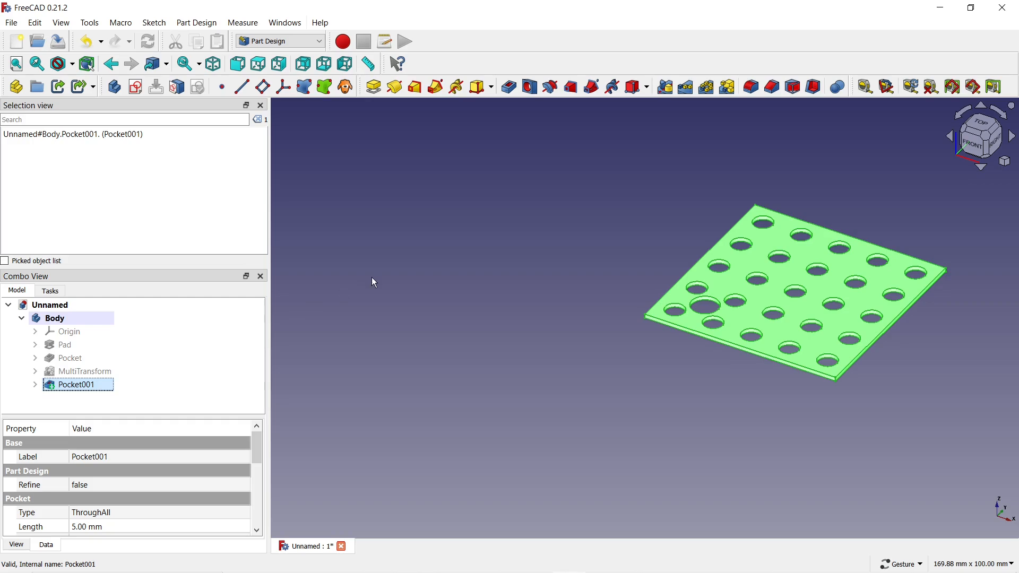
{"action": "left_click", "coordinate": [731, 92]}
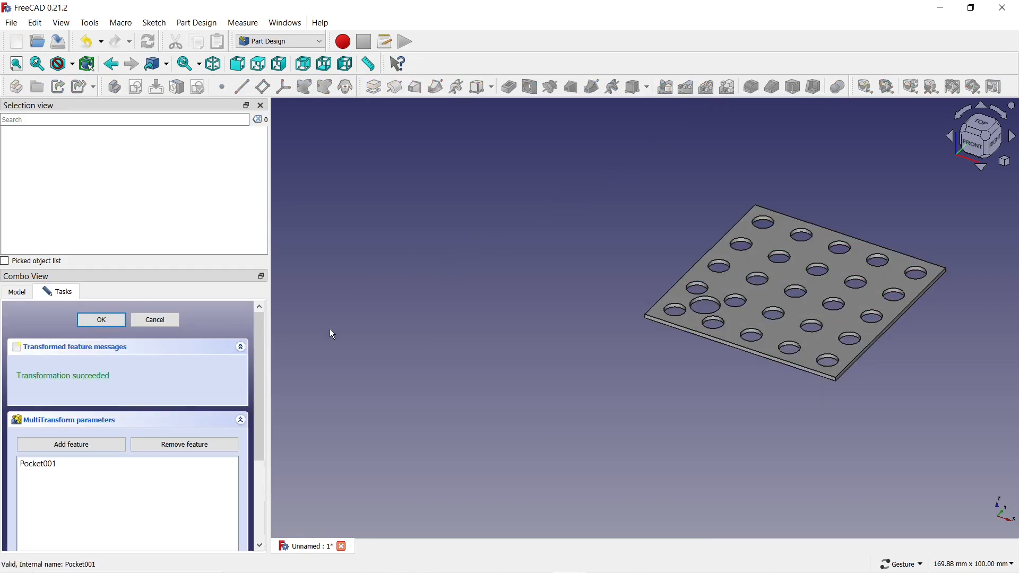
{"action": "scroll", "coordinate": [253, 398], "scroll_direction": "down", "scroll_amount": 5}
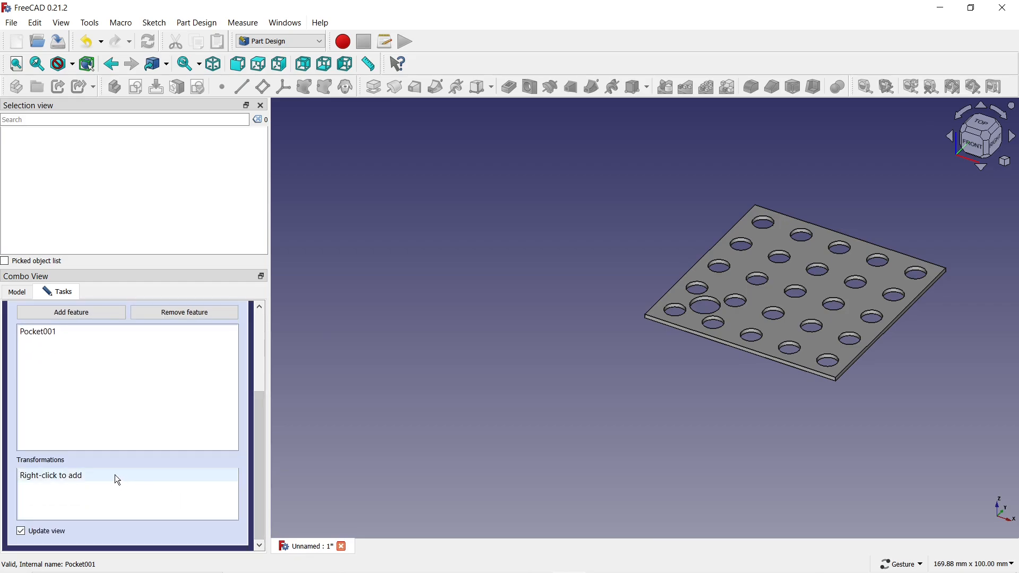
{"action": "right_click", "coordinate": [91, 473]}
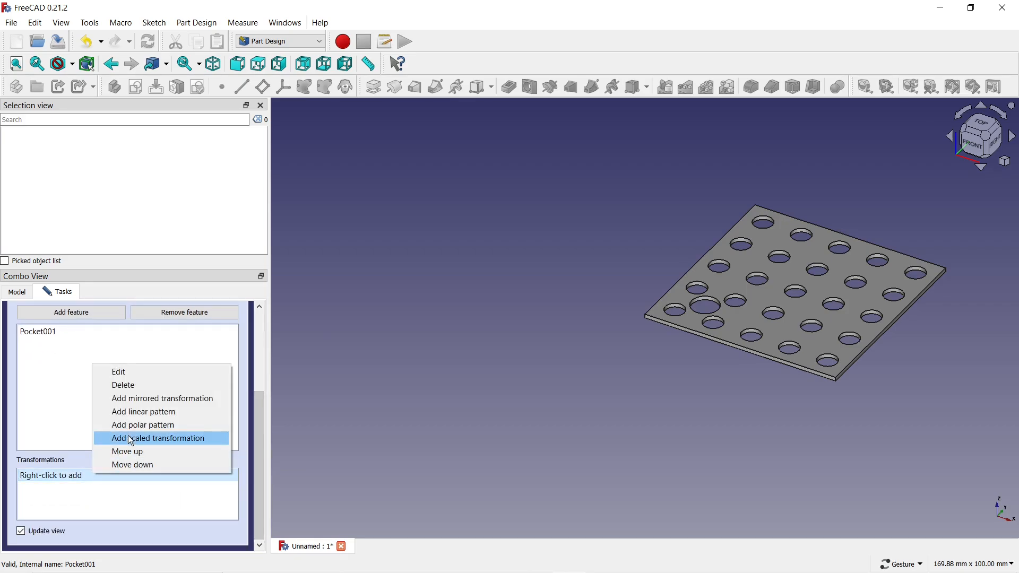
{"action": "left_click", "coordinate": [137, 413]}
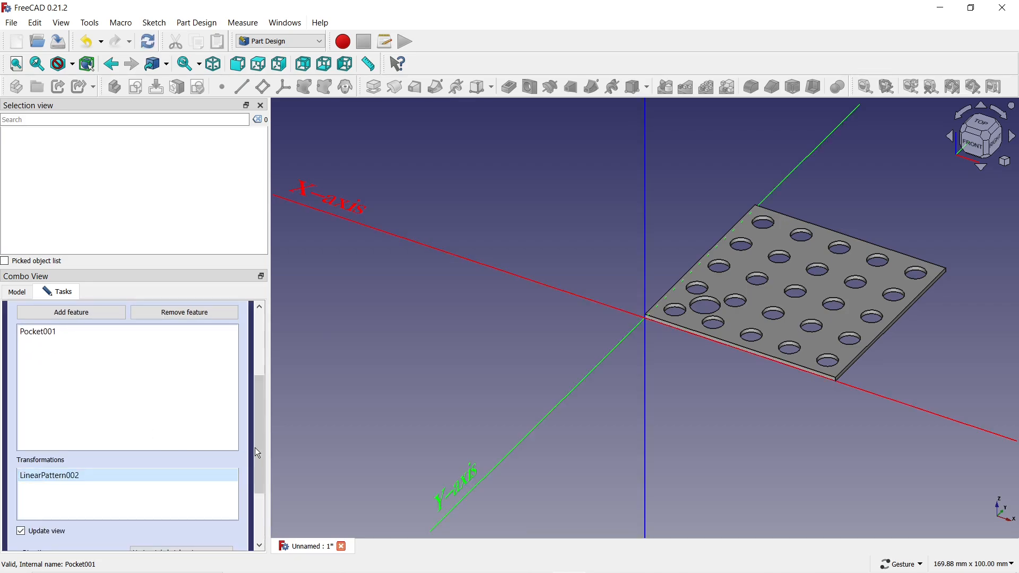
Pattern the 7 mm hole along the horizontal sketch axis with a length of 30 mm and 4 occurrences
{"action": "scroll", "coordinate": [261, 482], "scroll_direction": "down", "scroll_amount": 2}
{"action": "scroll", "coordinate": [264, 487], "scroll_direction": "down", "scroll_amount": 2}
{"action": "triple_click", "coordinate": [147, 482]}
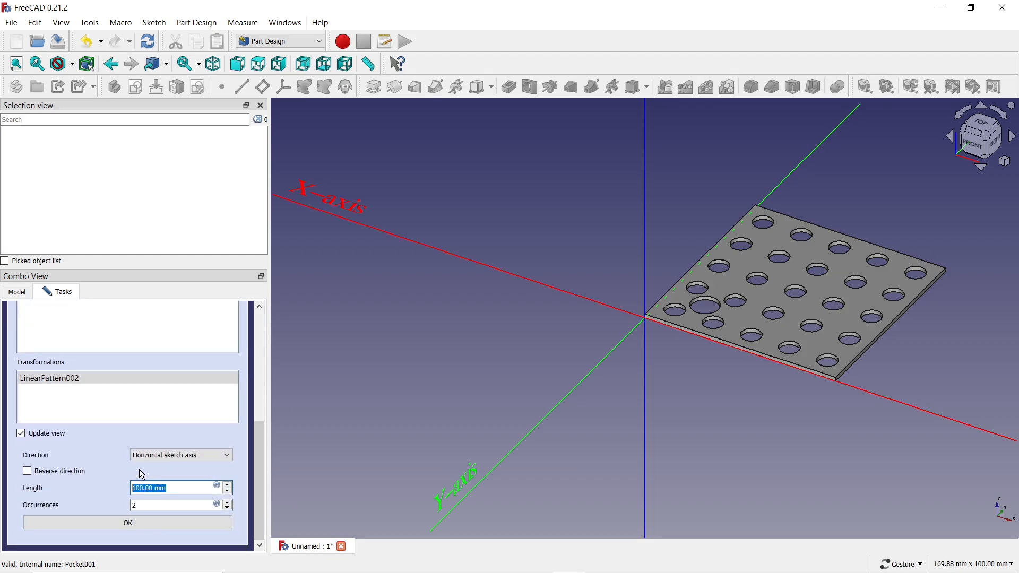
{"action": "type", "text": "30"}
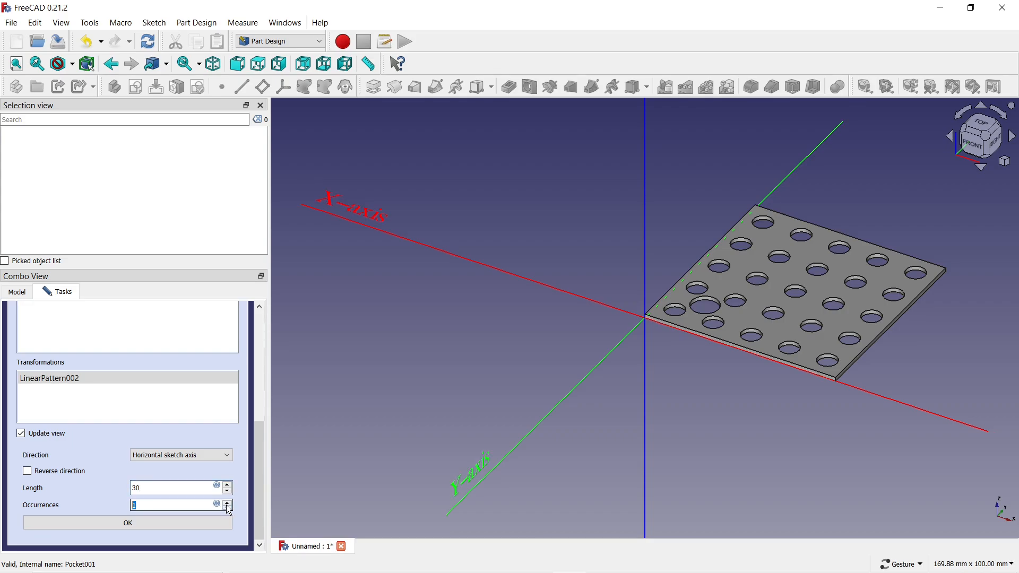
{"action": "left_click", "coordinate": [228, 504]}
{"action": "left_click", "coordinate": [228, 505]}
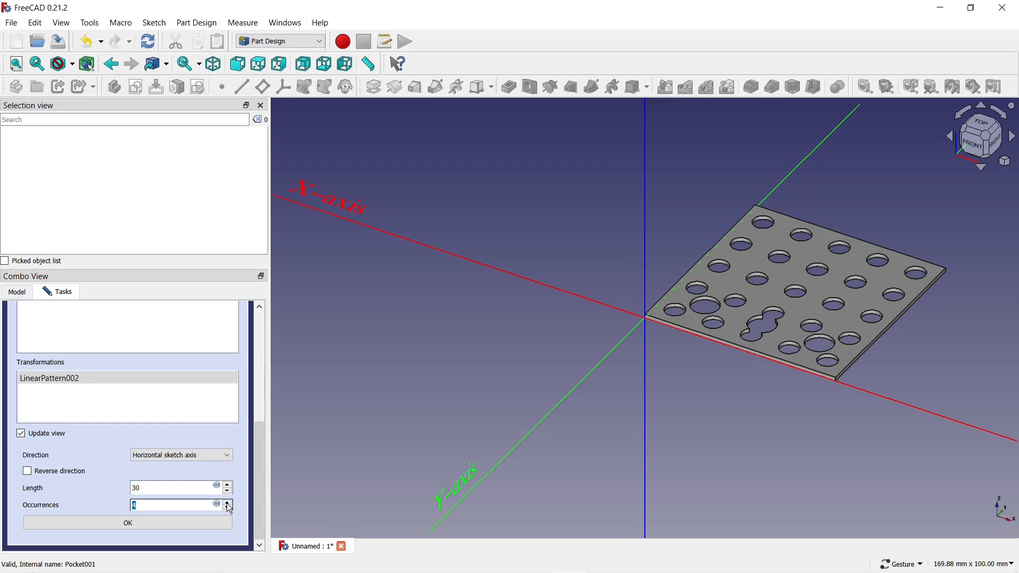
{"action": "left_click", "coordinate": [169, 524]}
Add a second linear pattern for the 7 mm holes, using the plate's side edge parallel to the Y axis as its direction
{"action": "right_click", "coordinate": [124, 475]}
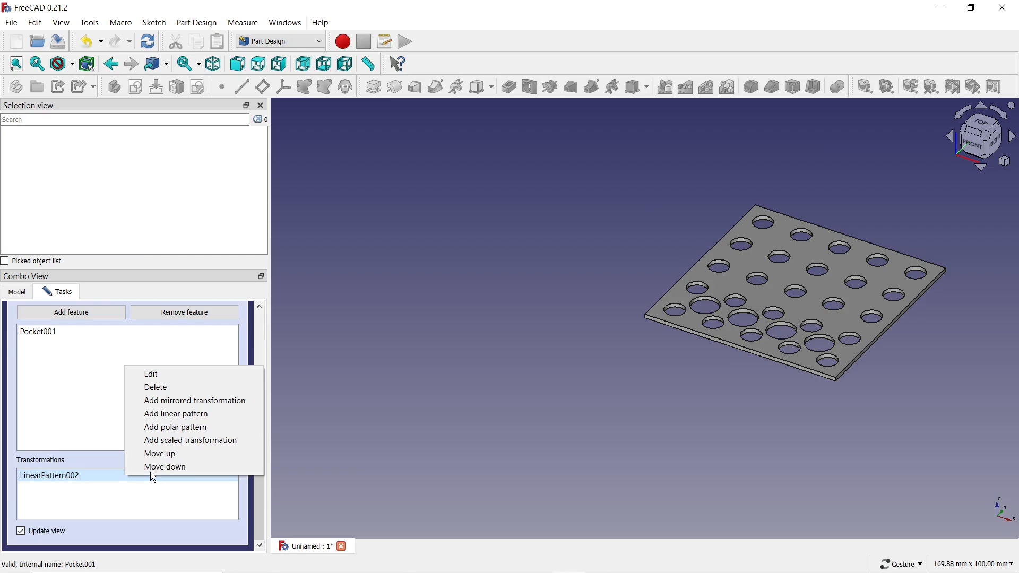
{"action": "left_click", "coordinate": [181, 421]}
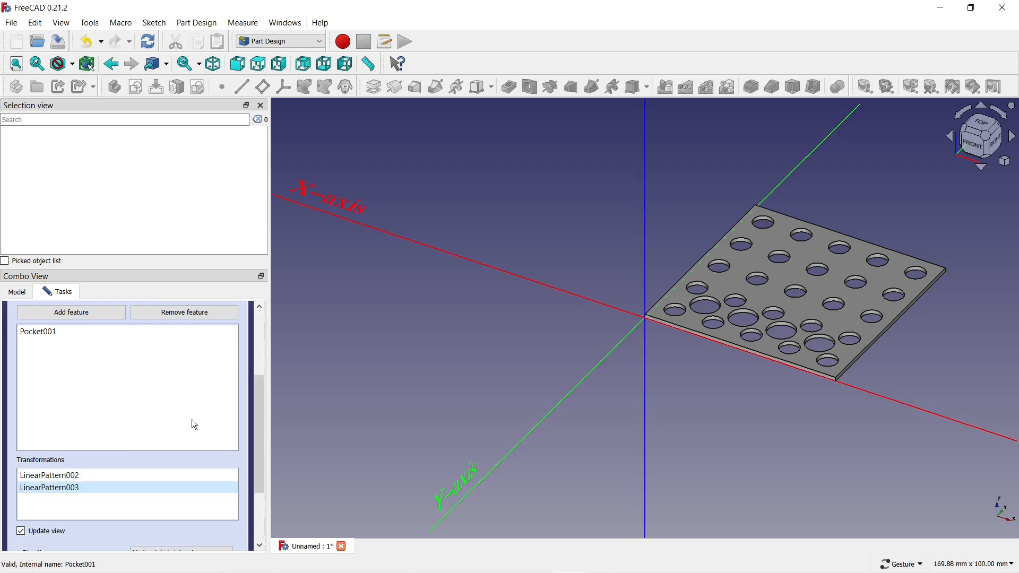
{"action": "left_click_drag", "start_coordinate": [257, 431], "coordinate": [260, 483]}
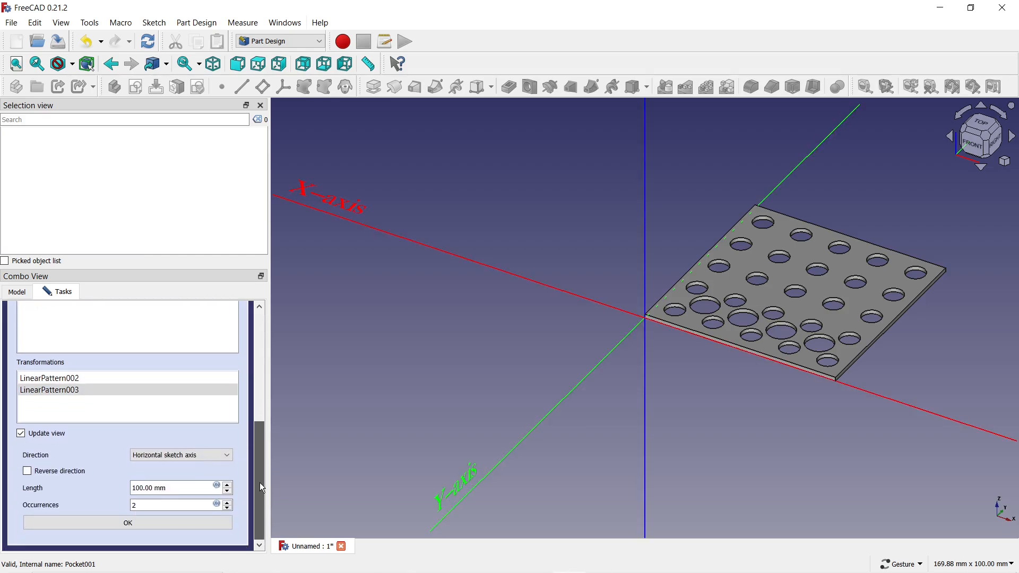
{"action": "left_click", "coordinate": [225, 455]}
{"action": "left_click", "coordinate": [181, 517]}
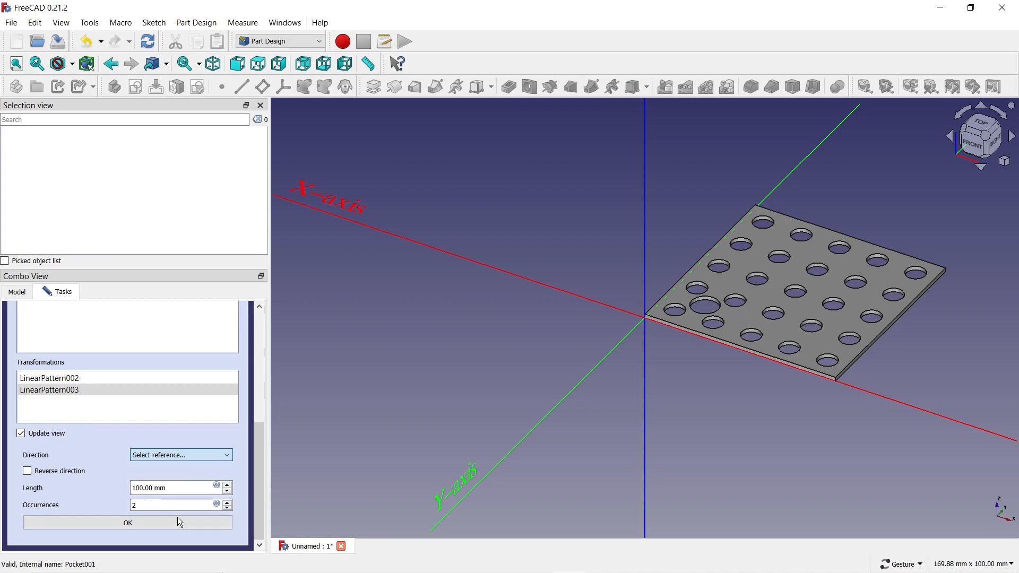
{"action": "left_click", "coordinate": [856, 360]}
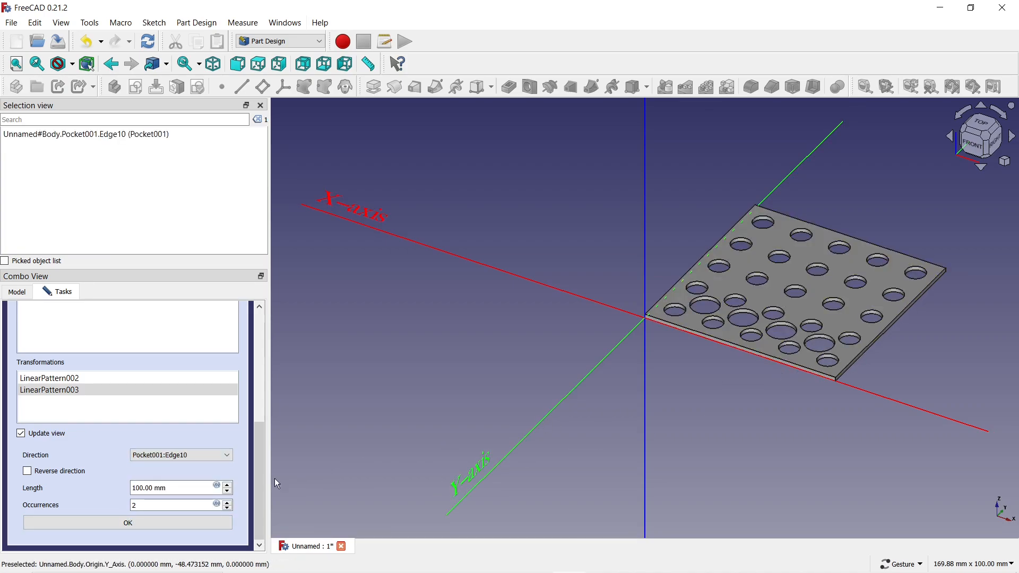
Set the second linear pattern of the 7 mm holes to a length of 30 mm with 4 occurrences
{"action": "left_click", "coordinate": [147, 488]}
{"action": "key", "text": "ctrl+a"}
{"action": "type", "text": "30"}
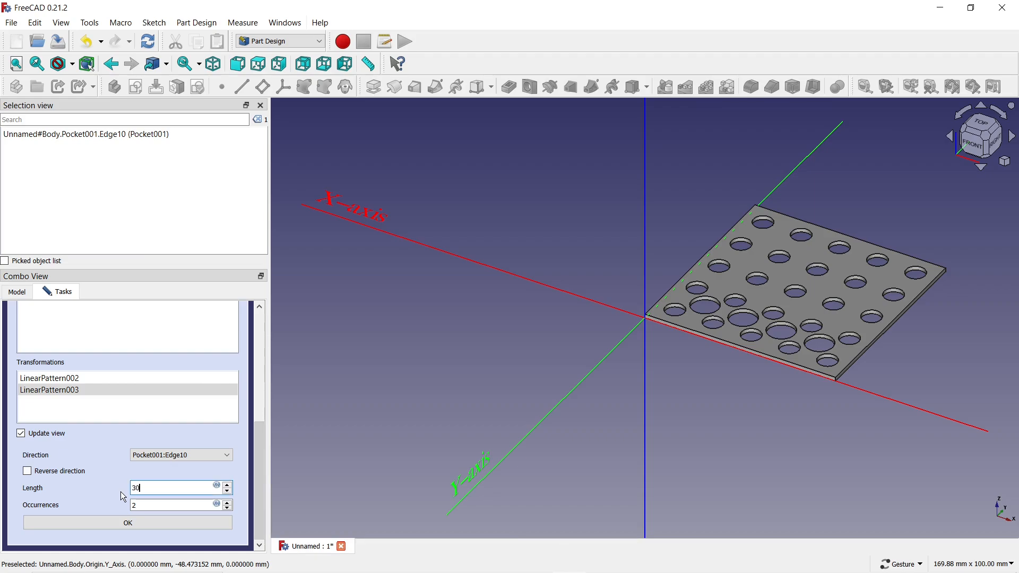
{"action": "left_click", "coordinate": [208, 504]}
{"action": "left_click", "coordinate": [227, 504]}
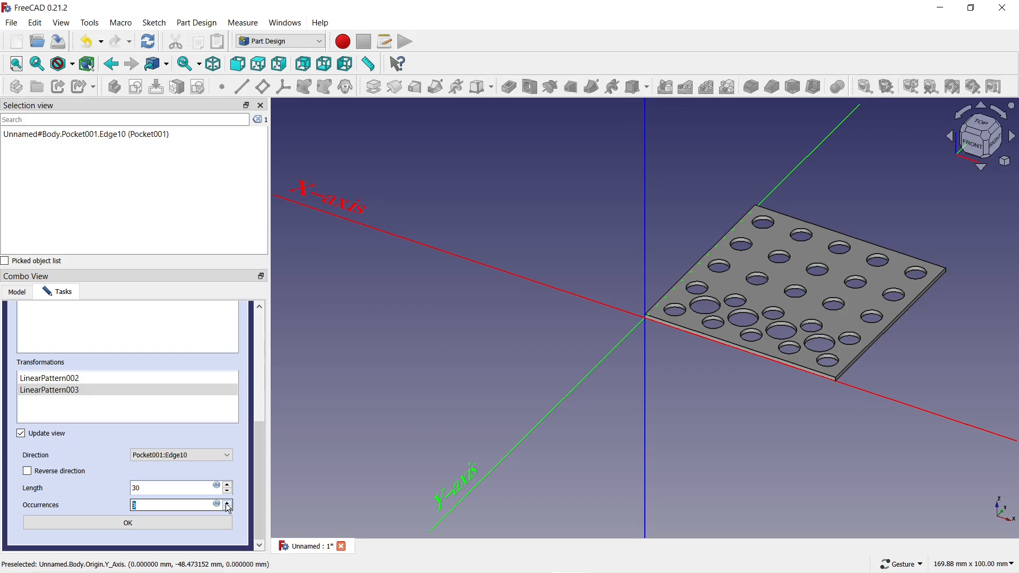
{"action": "left_click", "coordinate": [227, 503]}
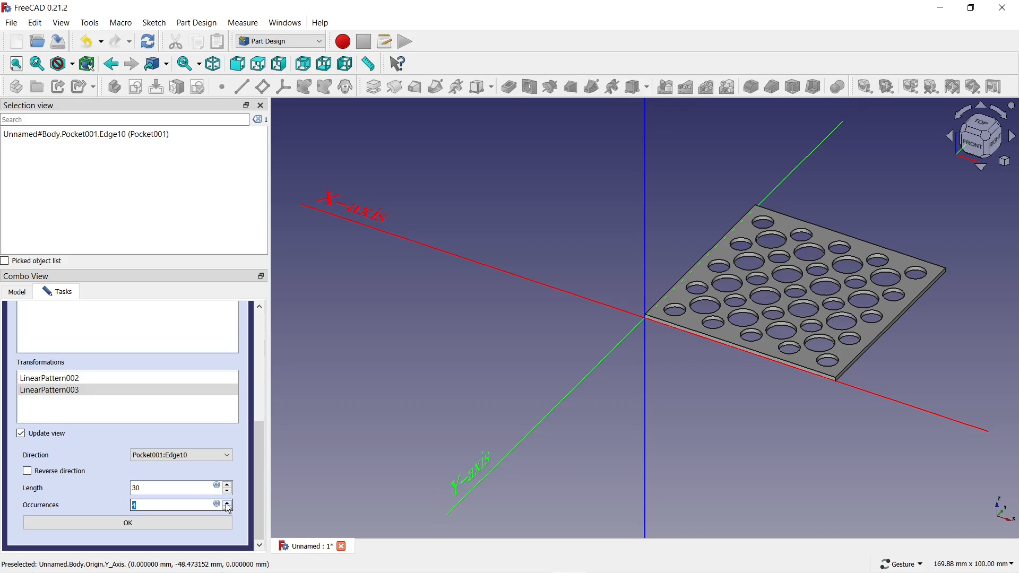
Accept the second linear pattern and finish the MultiTransform of the 7 mm holes
{"action": "left_click", "coordinate": [184, 522]}
{"action": "left_click_drag", "start_coordinate": [256, 452], "coordinate": [261, 330]}
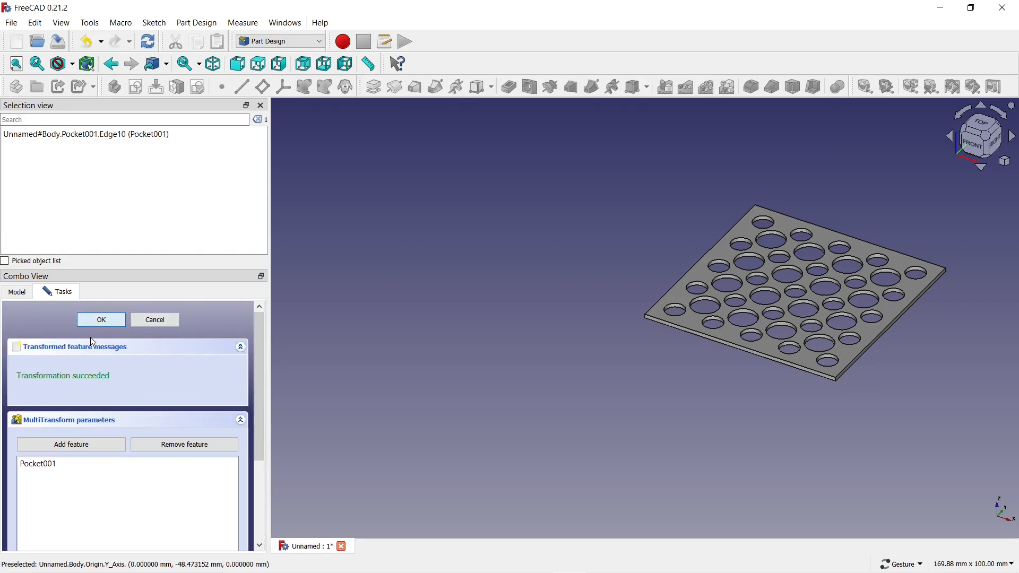
Open the appearance settings of the whole Body and set its display mode to Shaded
{"action": "left_click", "coordinate": [62, 321]}
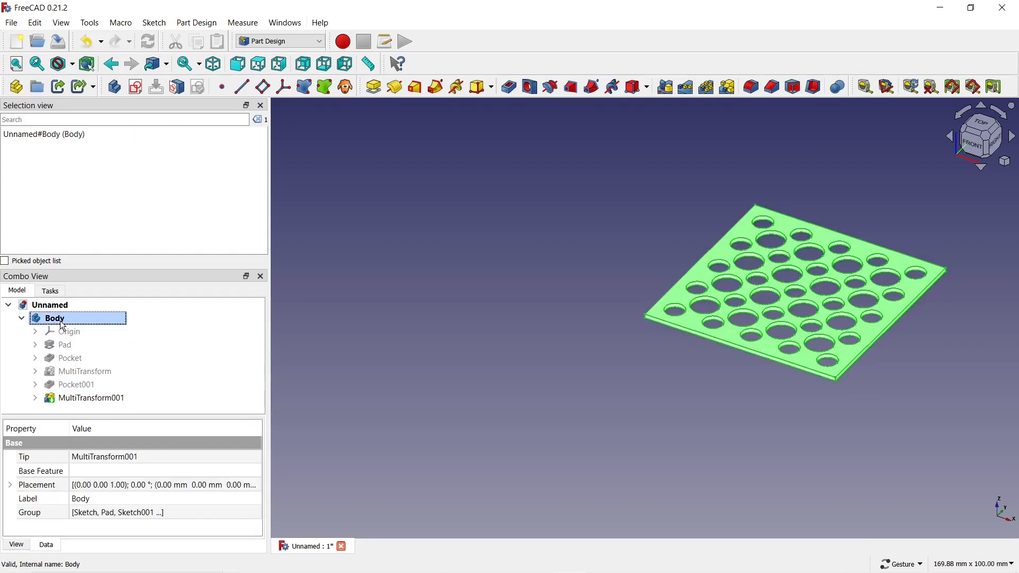
{"action": "right_click", "coordinate": [62, 322]}
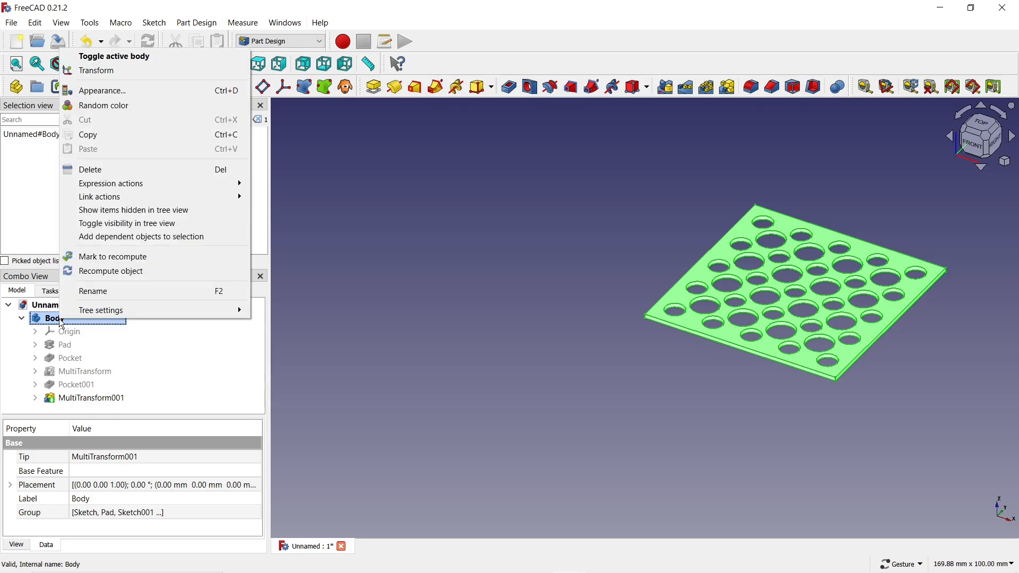
{"action": "left_click", "coordinate": [96, 92]}
{"action": "left_click", "coordinate": [161, 391]}
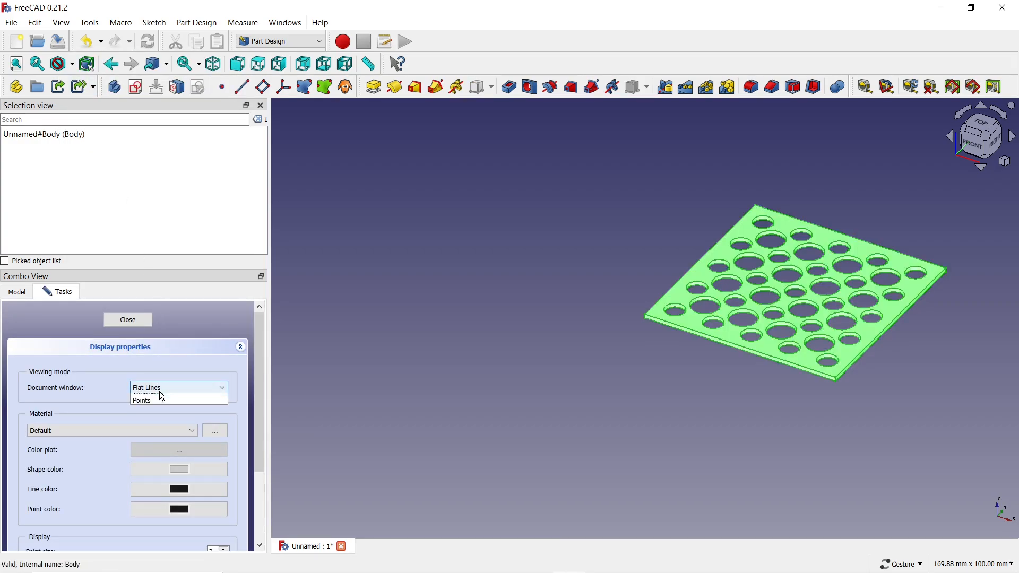
{"action": "left_click", "coordinate": [157, 407]}
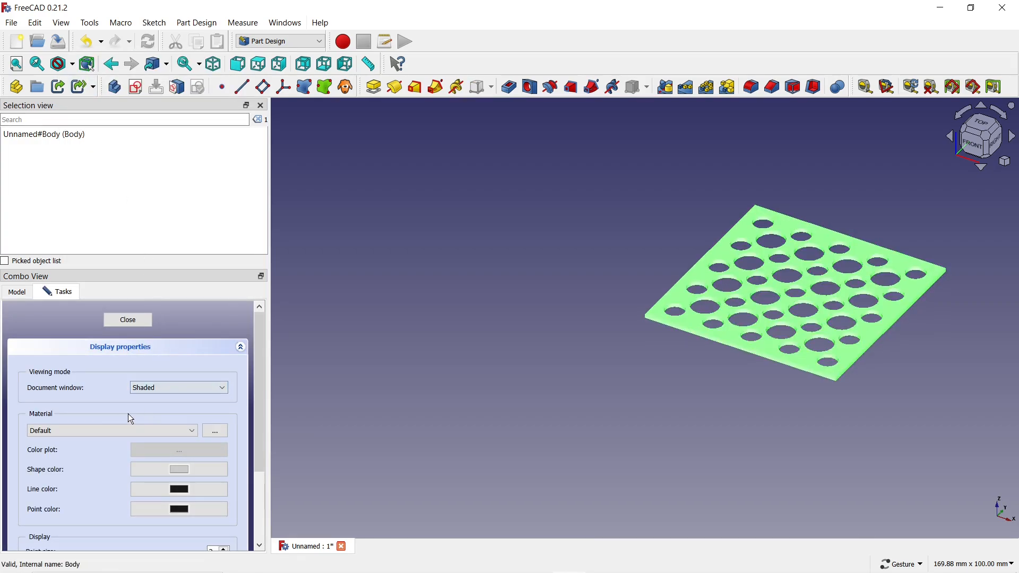
Assign the Chrome material to the body, change its shape color to orange #ffaa00, and close the display properties
{"action": "left_click", "coordinate": [109, 434]}
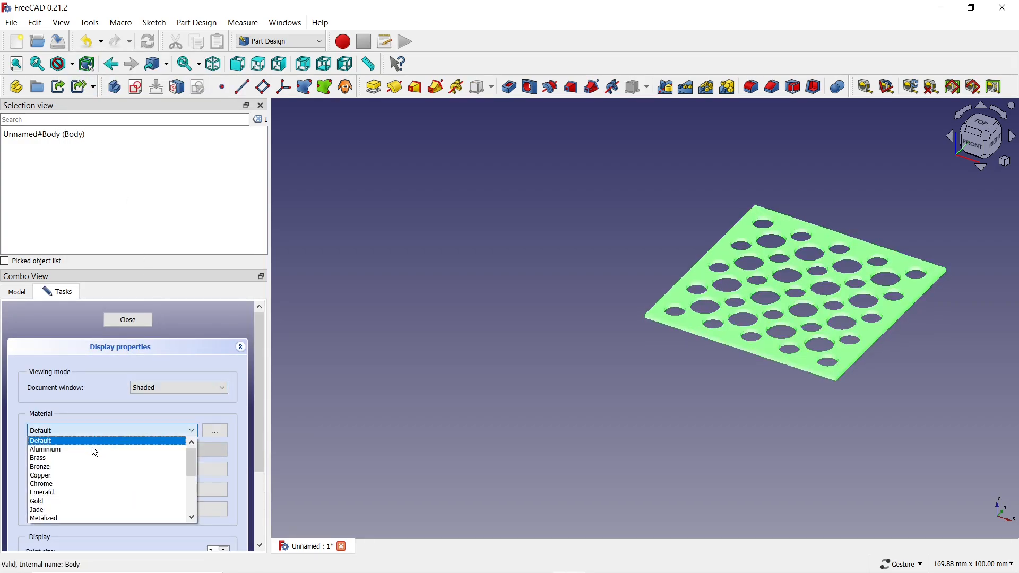
{"action": "left_click", "coordinate": [64, 483]}
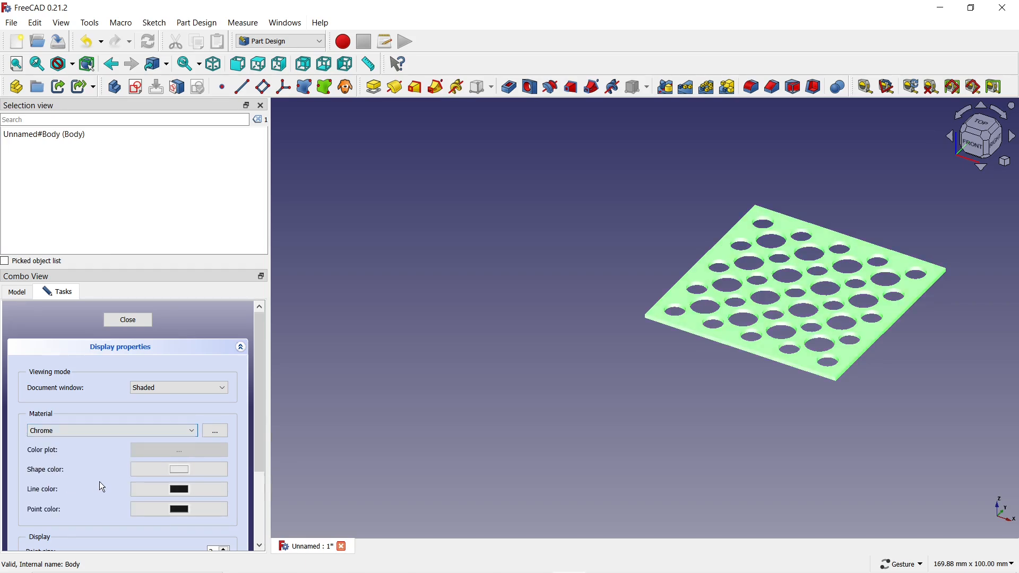
{"action": "left_click", "coordinate": [179, 470]}
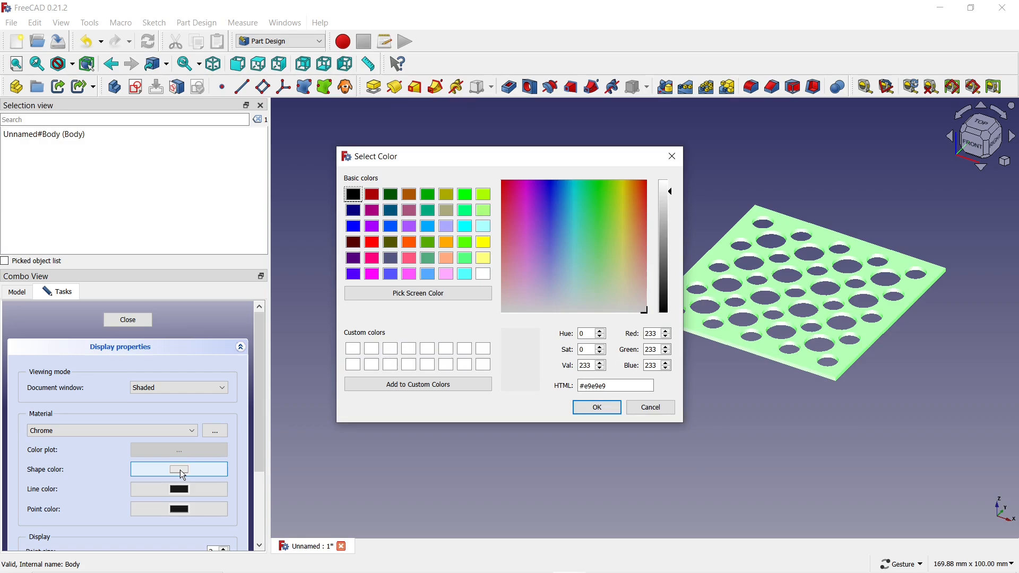
{"action": "left_click", "coordinate": [446, 242]}
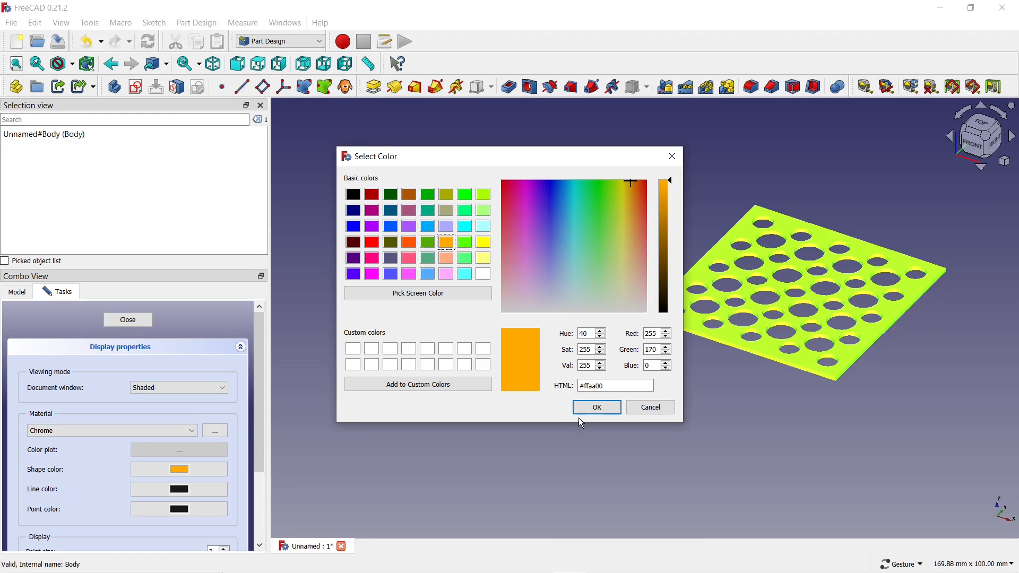
{"action": "left_click", "coordinate": [596, 408]}
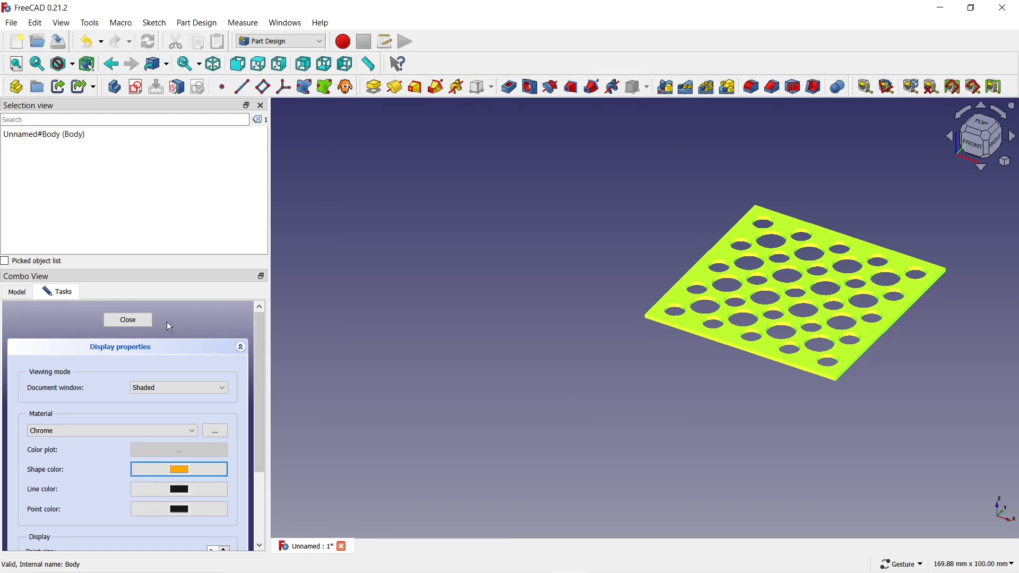
{"action": "left_click", "coordinate": [127, 321]}
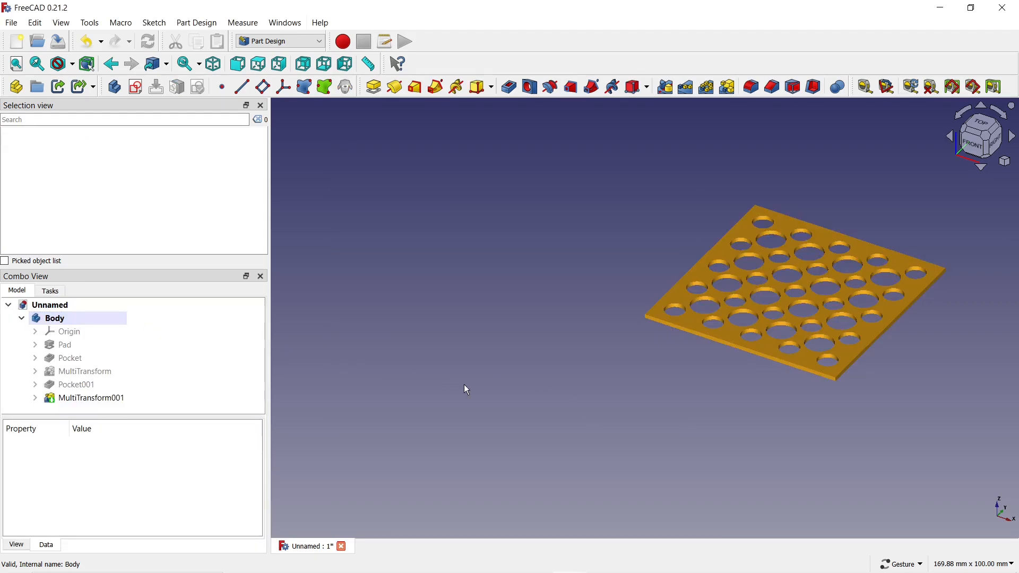
Fit the whole perforated plate in the view and examine its underside and top face
{"action": "left_click_drag", "start_coordinate": [889, 375], "coordinate": [558, 312]}
{"action": "right_click", "coordinate": [558, 311]}
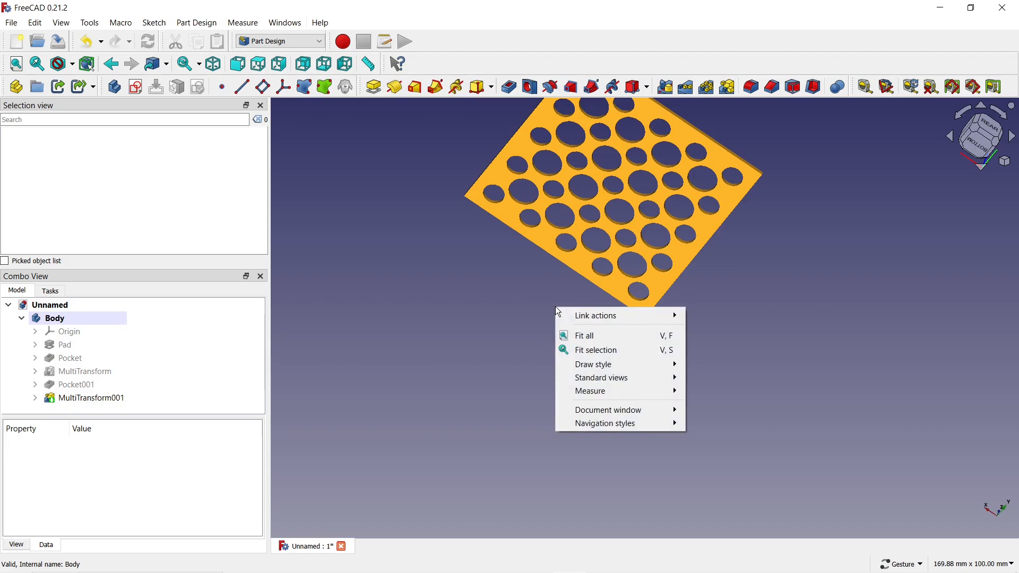
{"action": "left_click", "coordinate": [583, 334]}
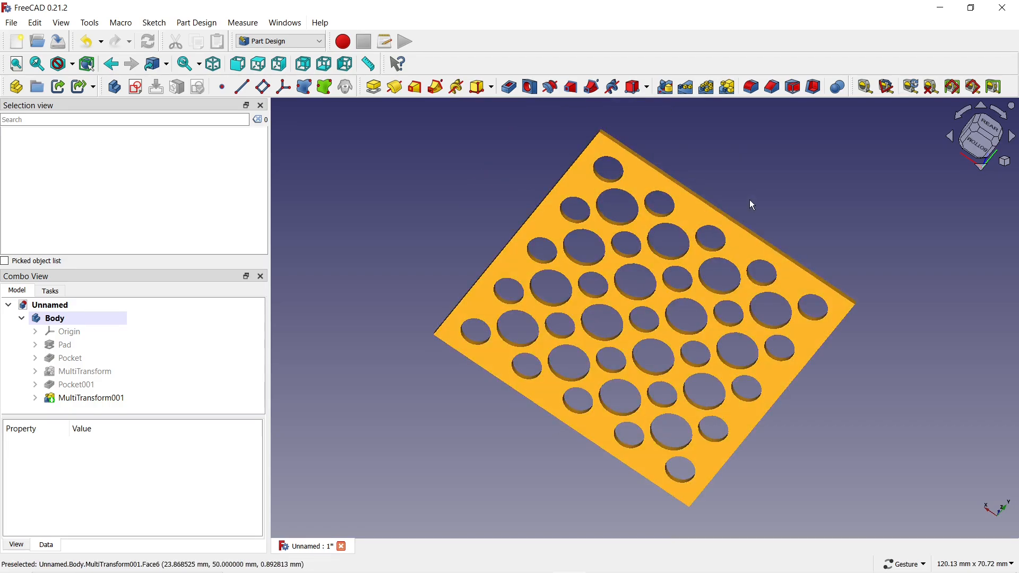
{"action": "left_click_drag", "start_coordinate": [750, 205], "coordinate": [605, 322]}
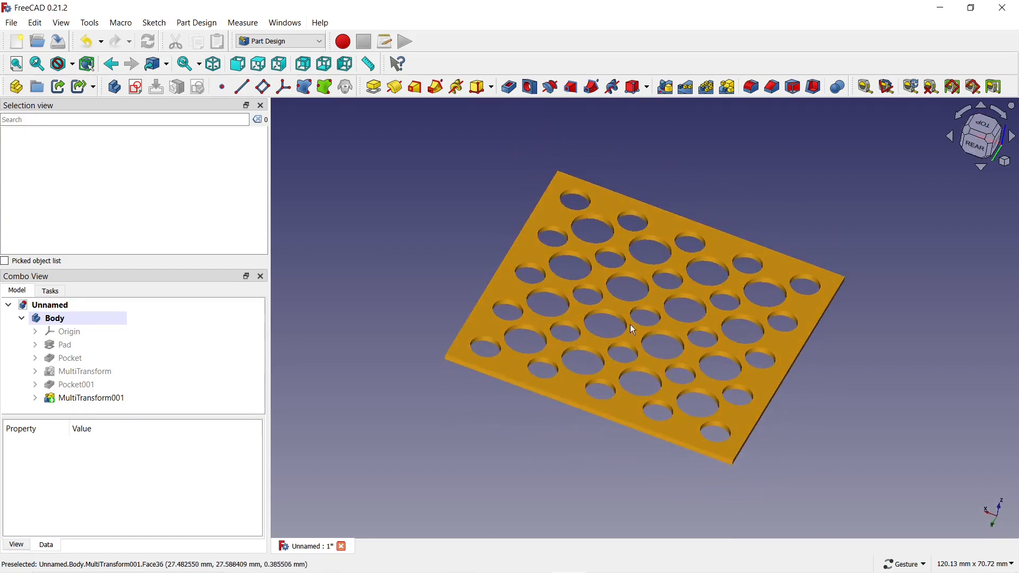